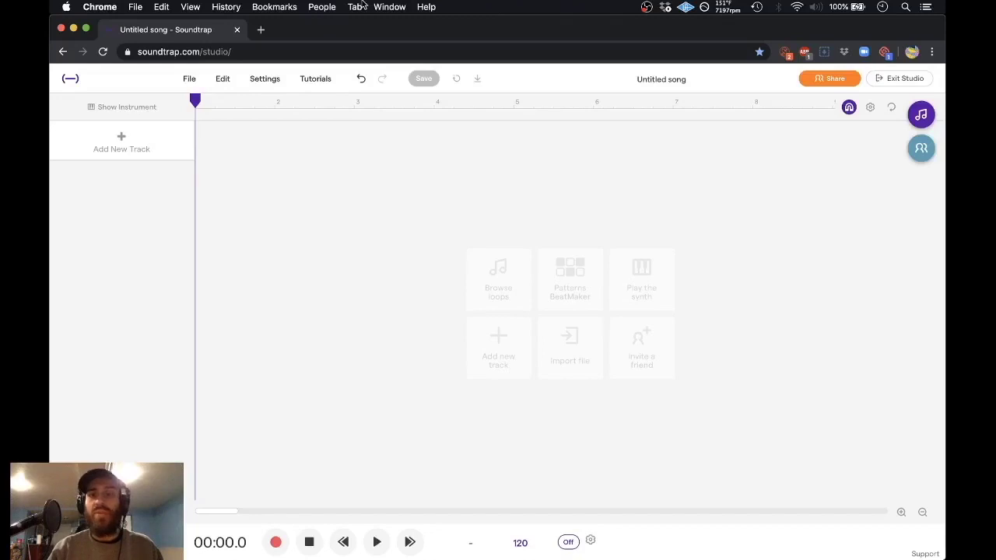
- Load sounds-resource.com in a new Chrome tab using the address-bar autocomplete
left_click(261, 31)
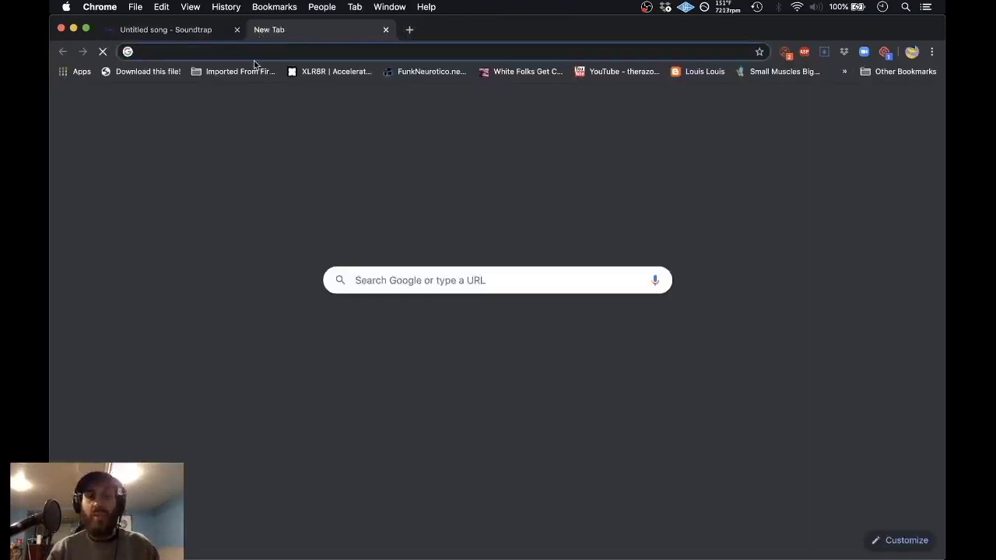
type("sounds")
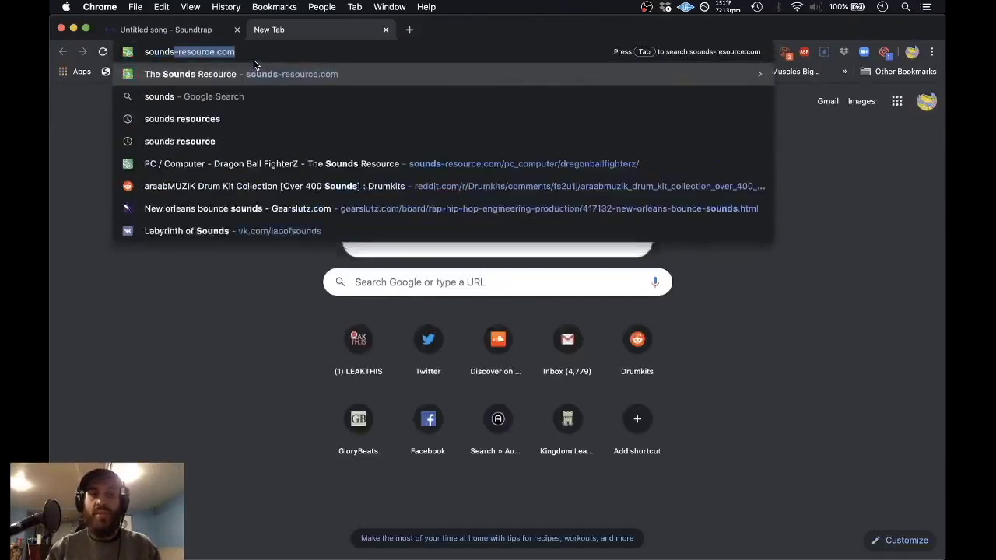
key("Right")
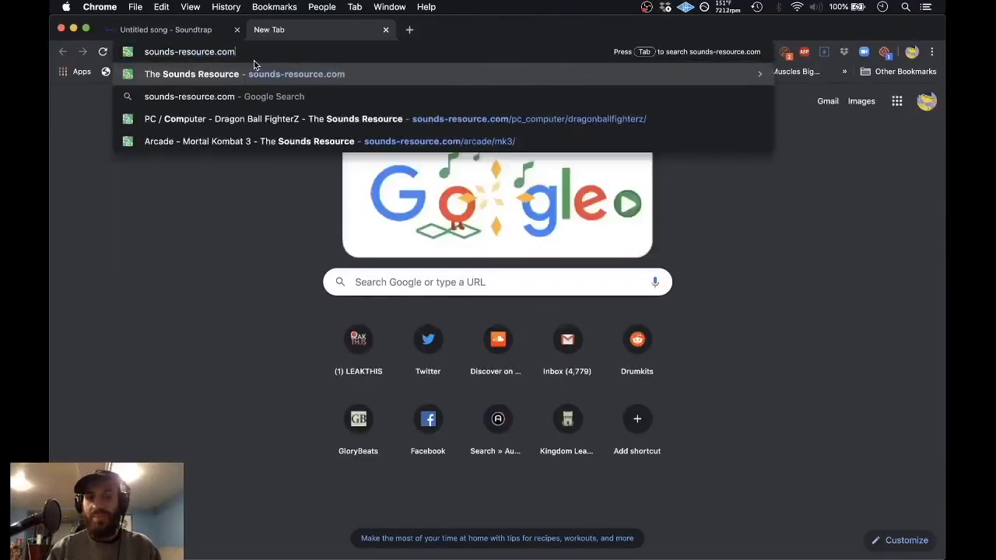
key("Return")
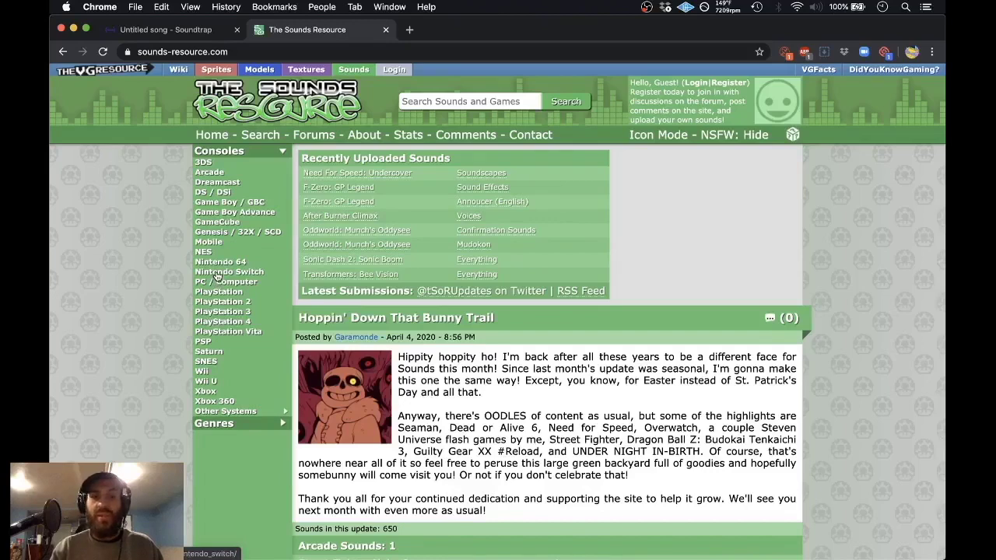
- Go to the Nintendo Switch section and open the Super Smash Bros. Ultimate page
left_click(218, 274)
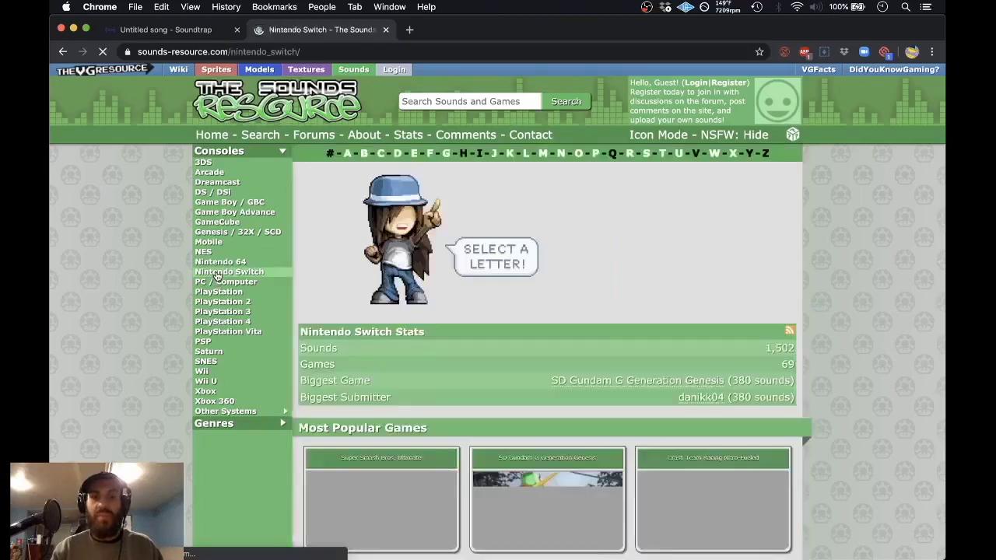
scroll(529, 333, "down", 5)
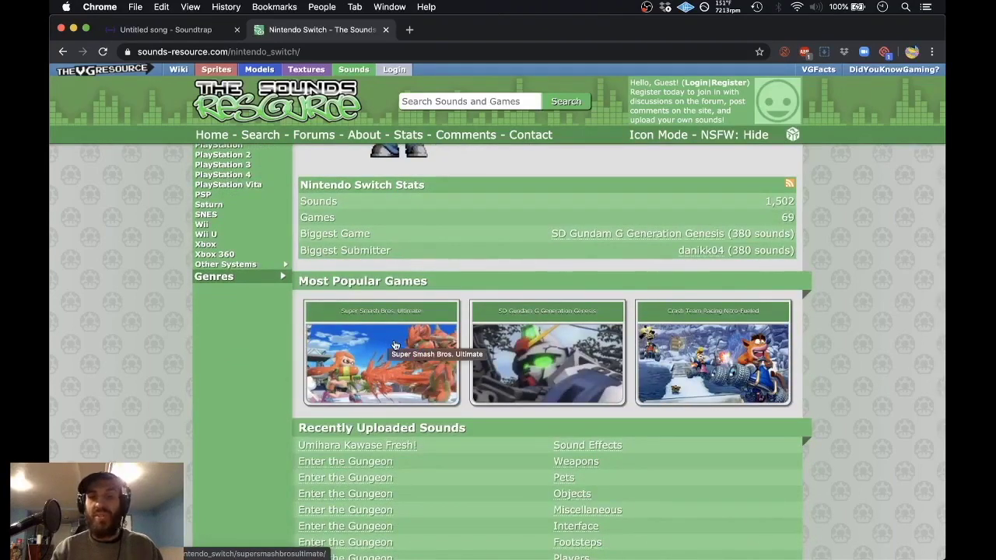
left_click(387, 344)
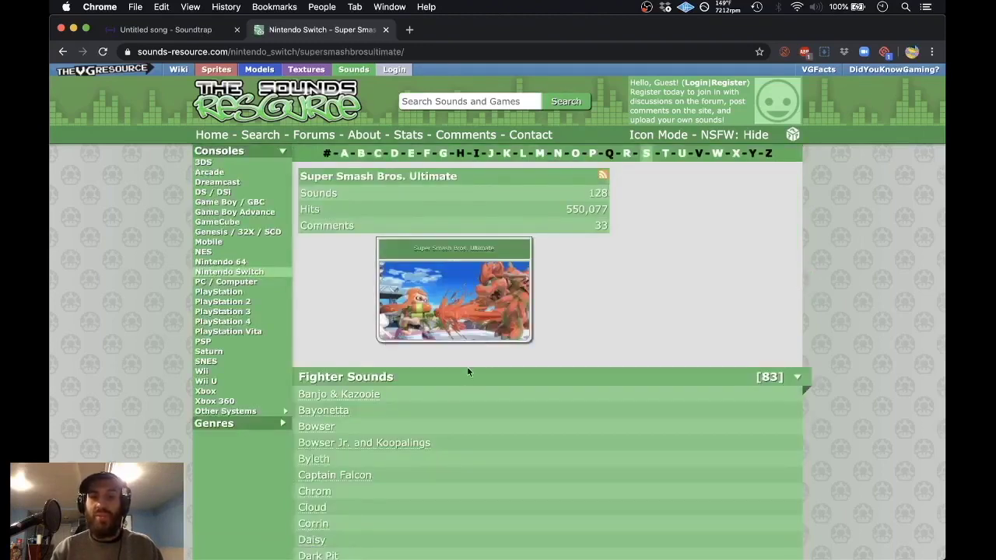
- Scroll through the 83 fighter sound sets and the announcer and crowd chant categories
scroll(468, 371, "down", 1)
scroll(467, 372, "down", 3)
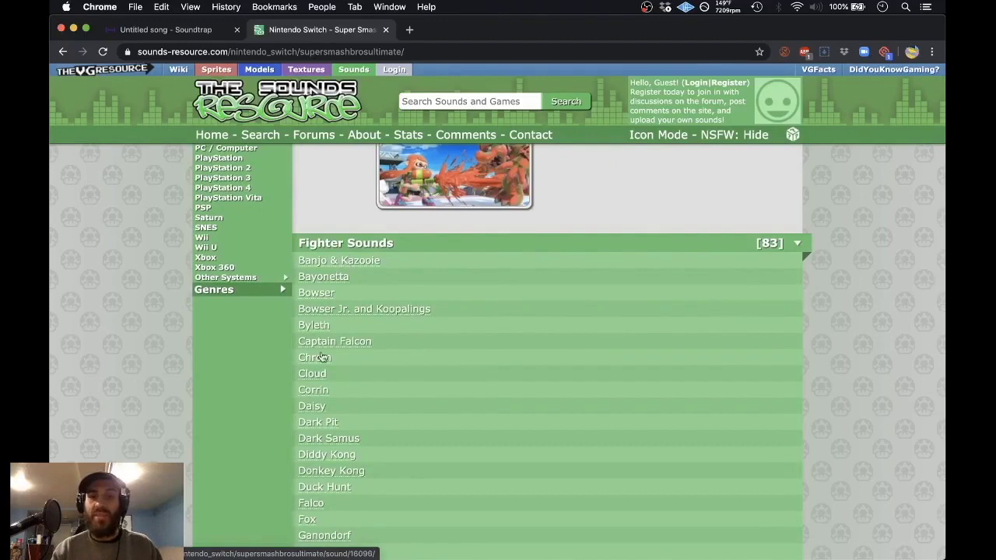
scroll(315, 436, "down", 15)
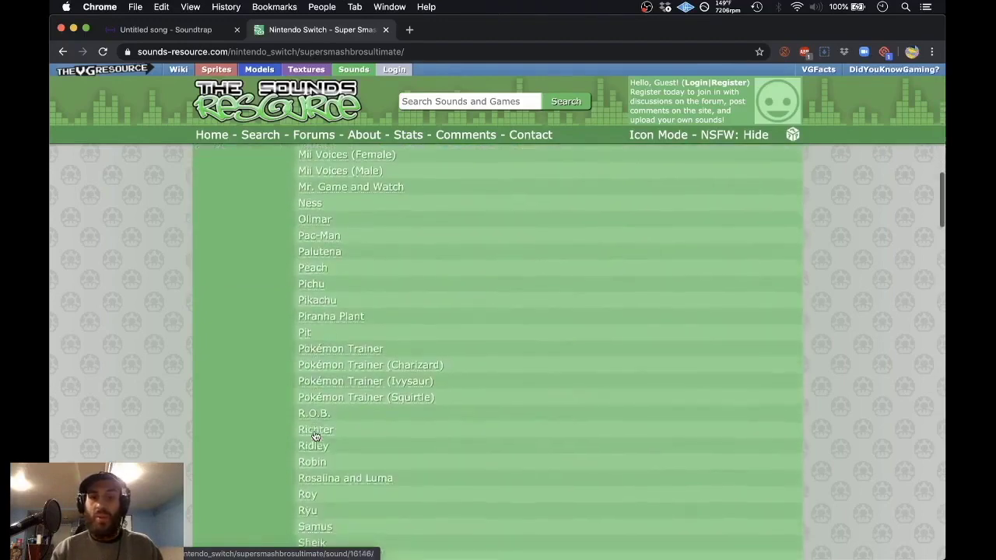
scroll(315, 436, "down", 2)
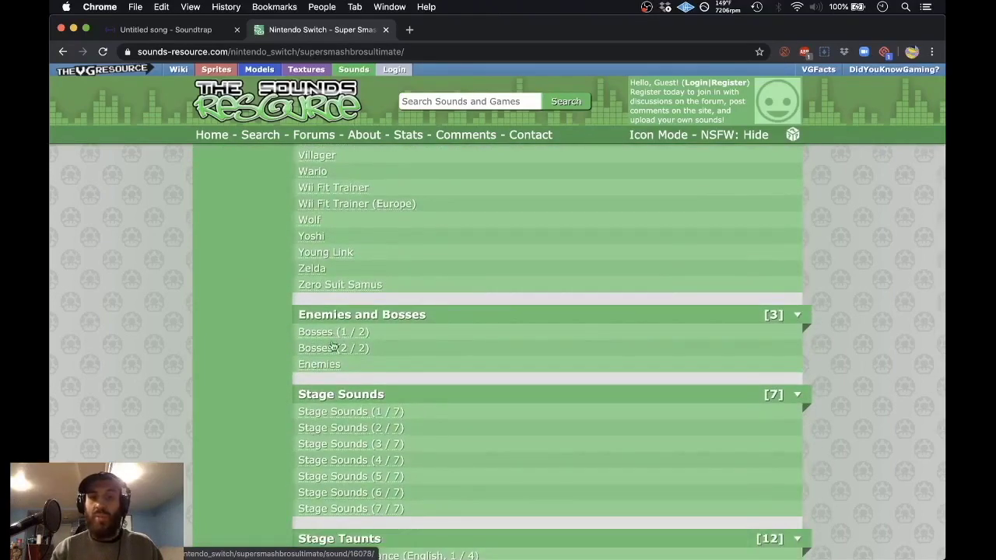
scroll(338, 418, "down", 2)
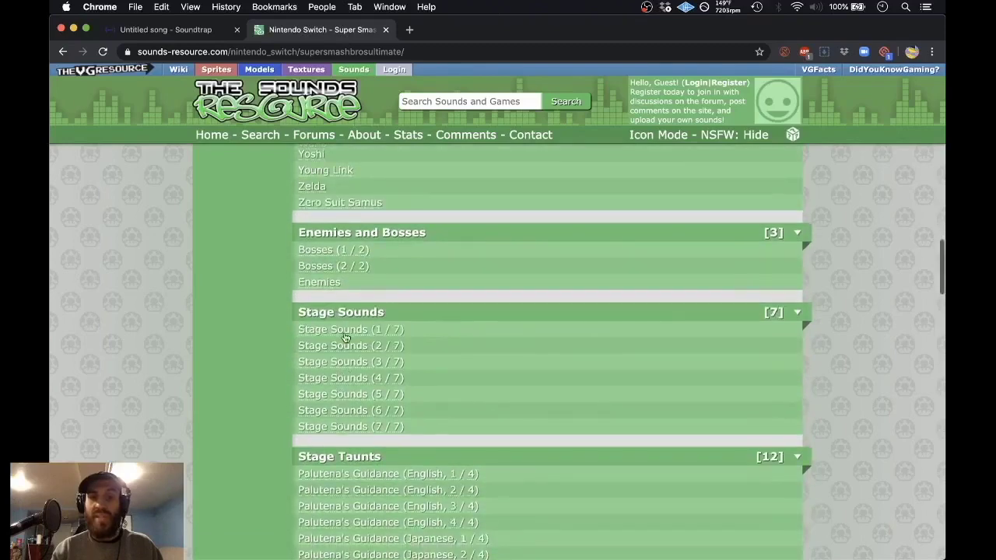
scroll(383, 436, "down", 3)
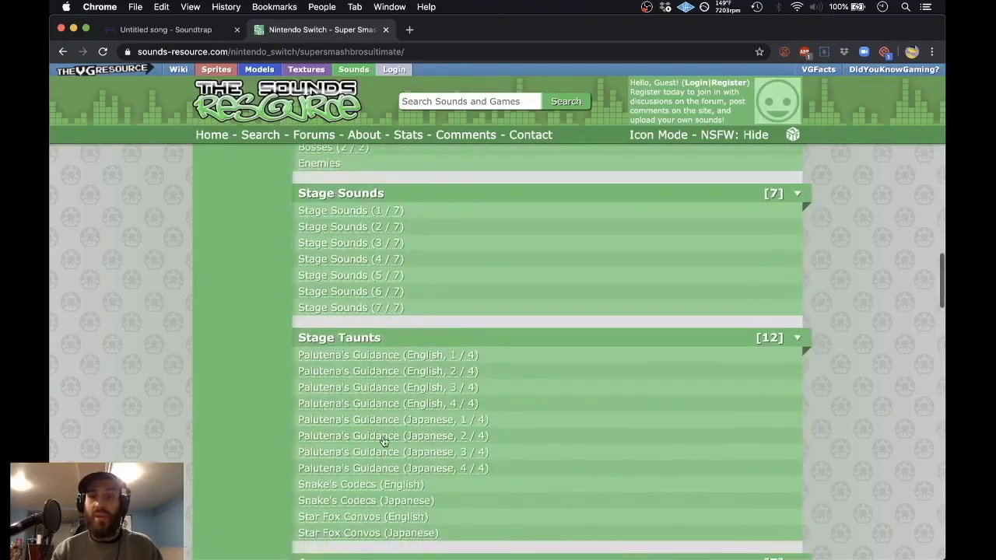
scroll(383, 442, "down", 6)
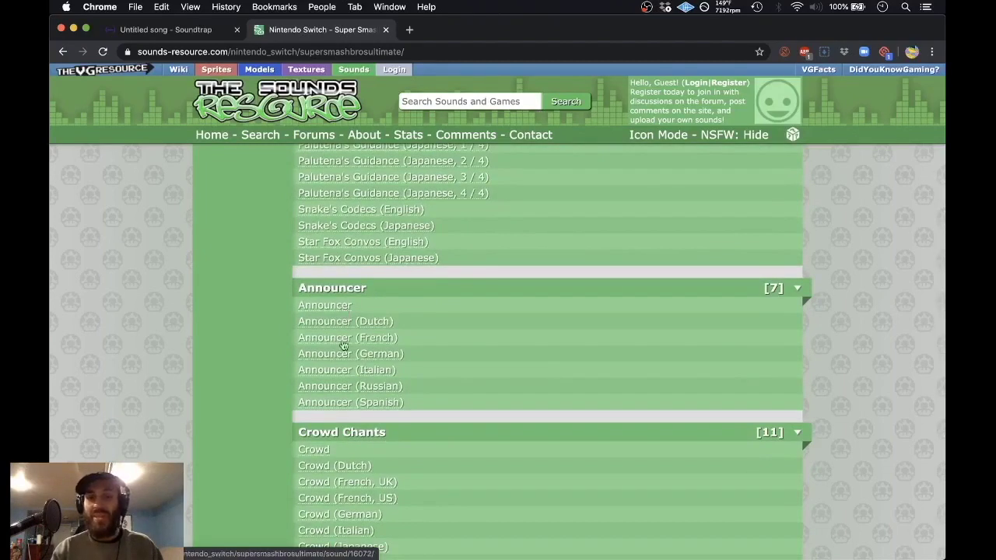
scroll(341, 399, "down", 4)
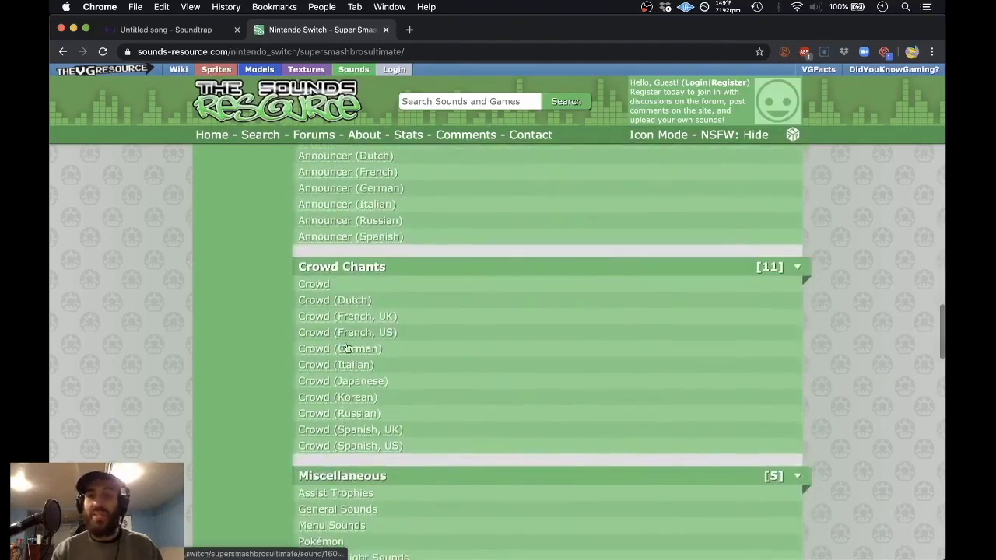
scroll(346, 348, "down", 3)
scroll(346, 348, "up", 15)
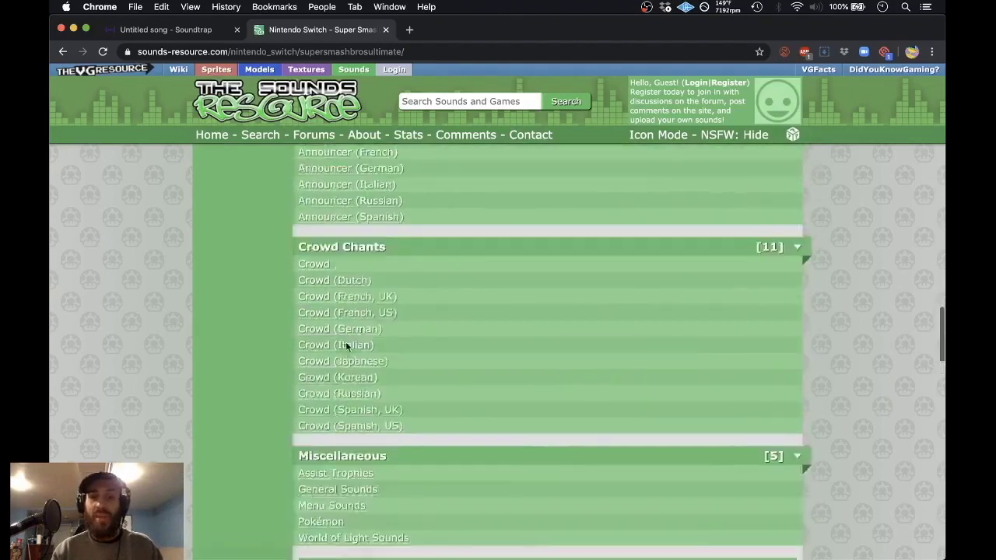
scroll(345, 341, "up", 8)
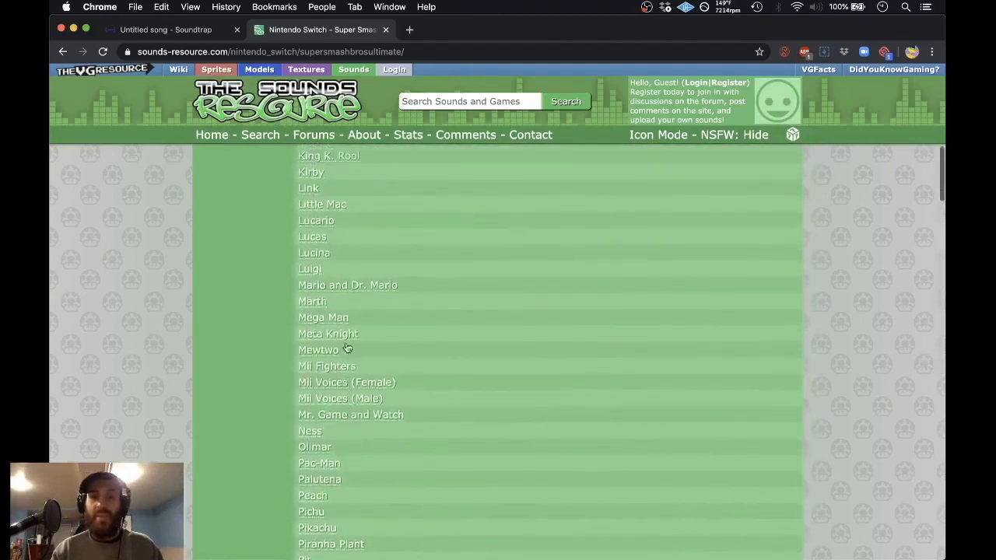
scroll(346, 341, "up", 12)
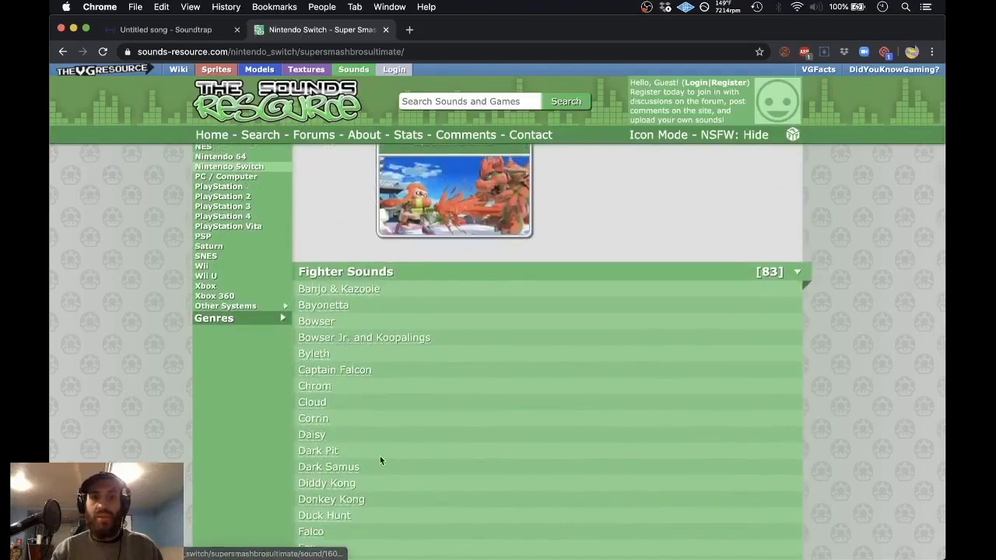
scroll(380, 460, "down", 7)
scroll(379, 461, "down", 5)
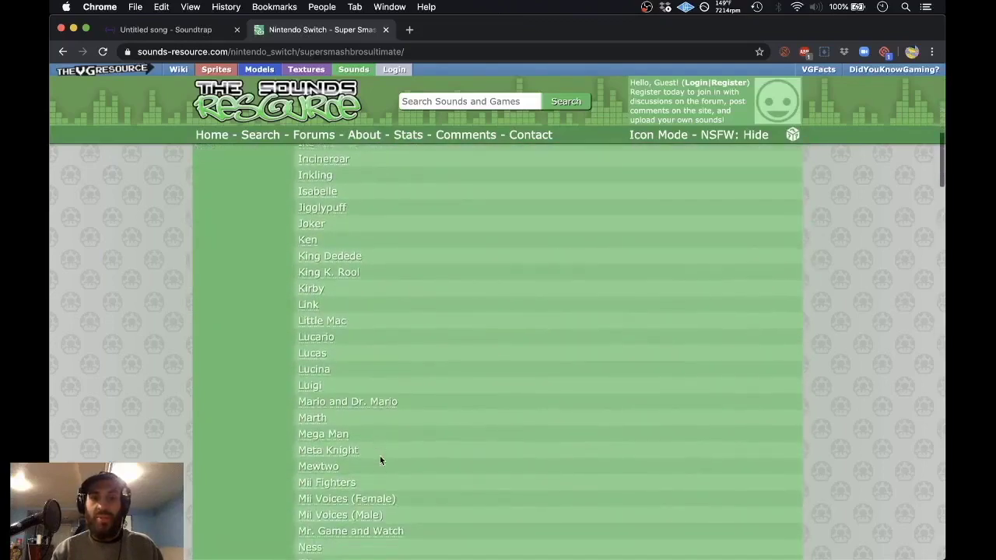
- Download the Mario and Dr. Mario .ZIP archive and expand it into Downloads
left_click(336, 403)
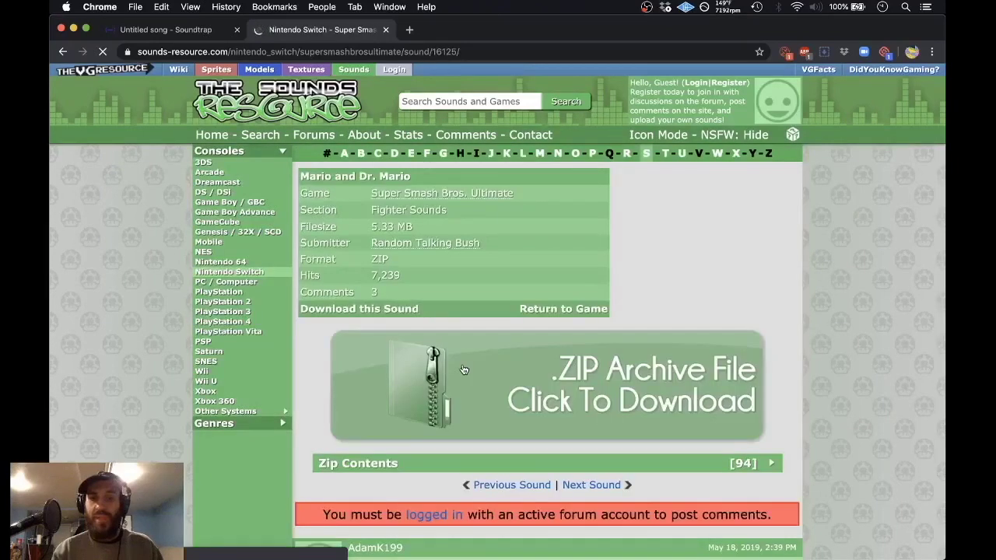
scroll(463, 372, "down", 1)
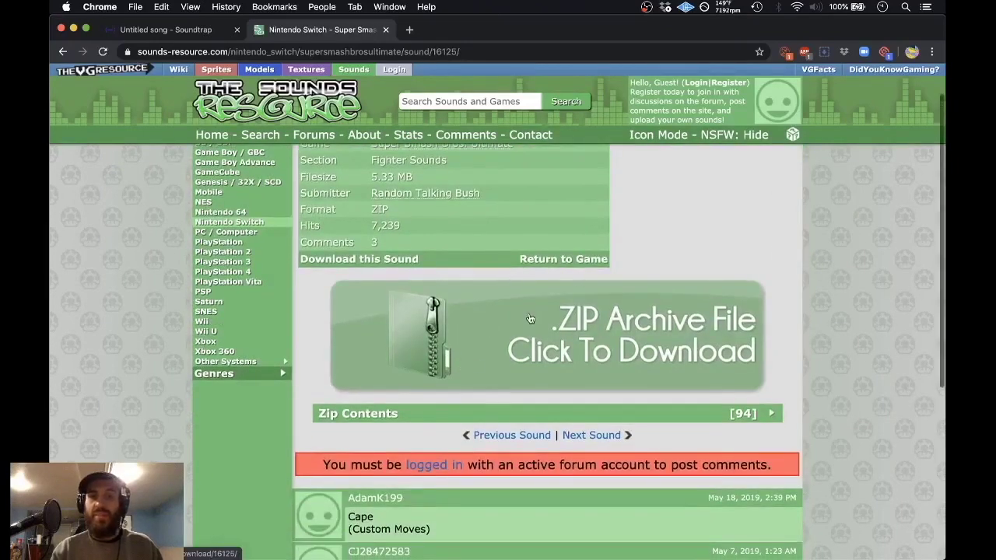
scroll(537, 312, "up", 1)
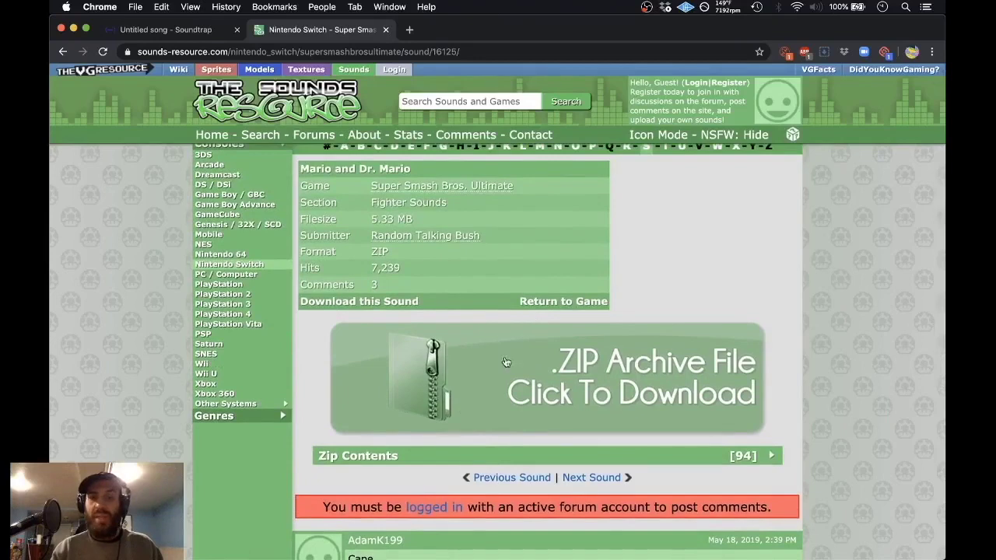
left_click(488, 382)
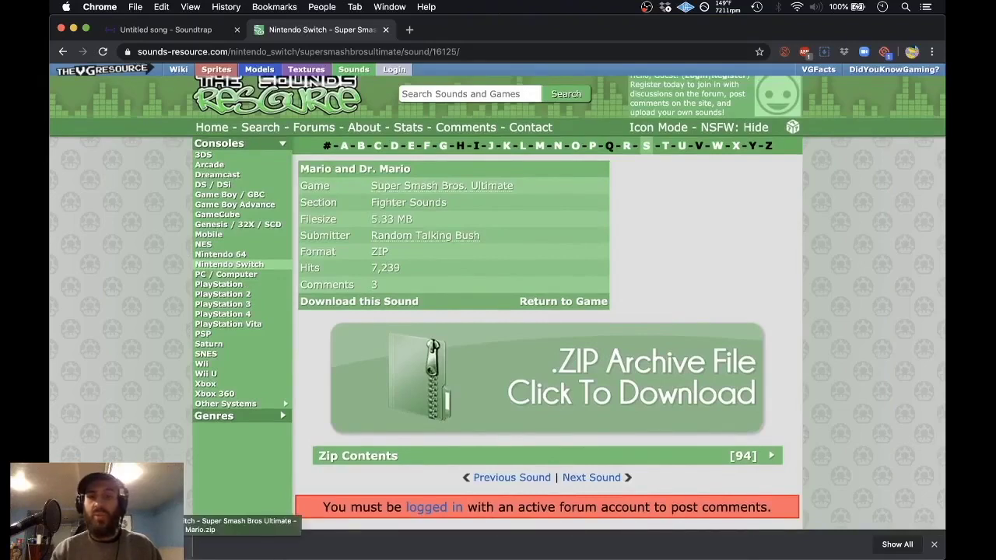
left_click(234, 525)
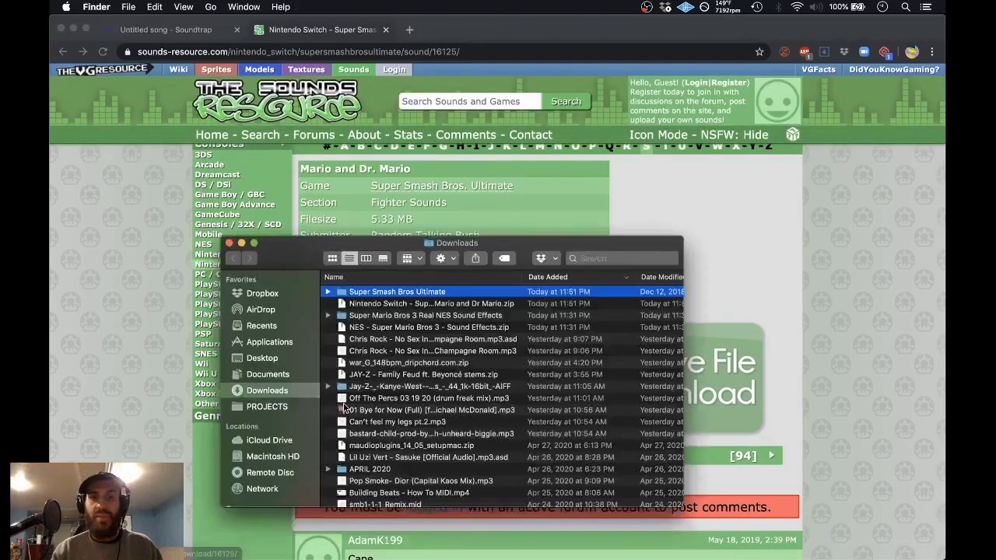
- Browse the se_mario .wav files in Super Smash Bros Ultimate/Fighters, then close Finder
double_click(412, 296)
double_click(399, 290)
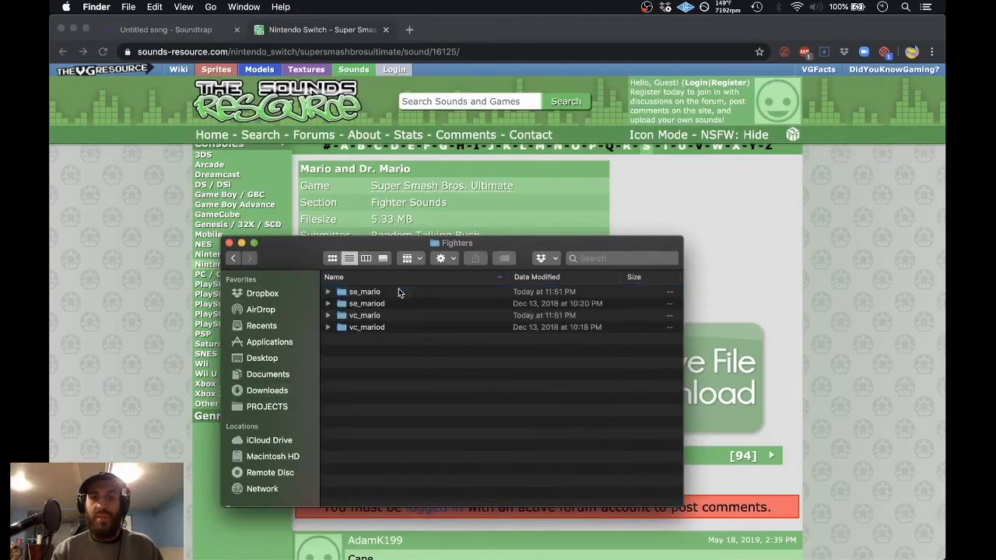
left_click(387, 293)
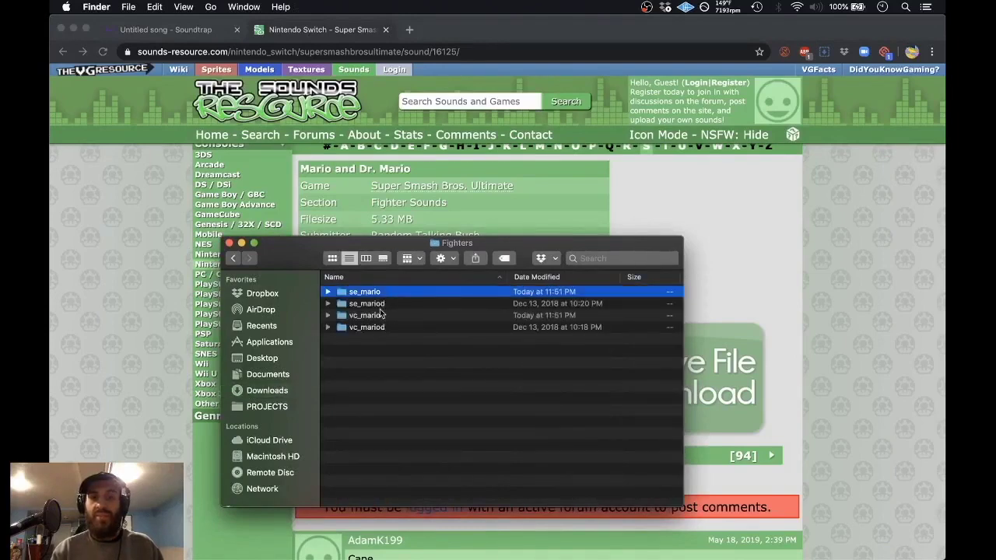
left_click(377, 318)
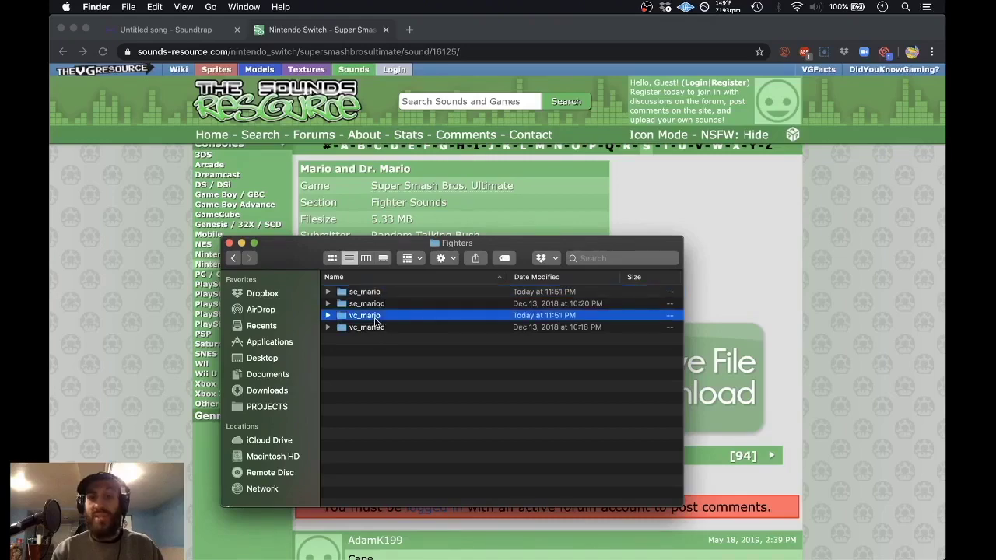
left_click(370, 295)
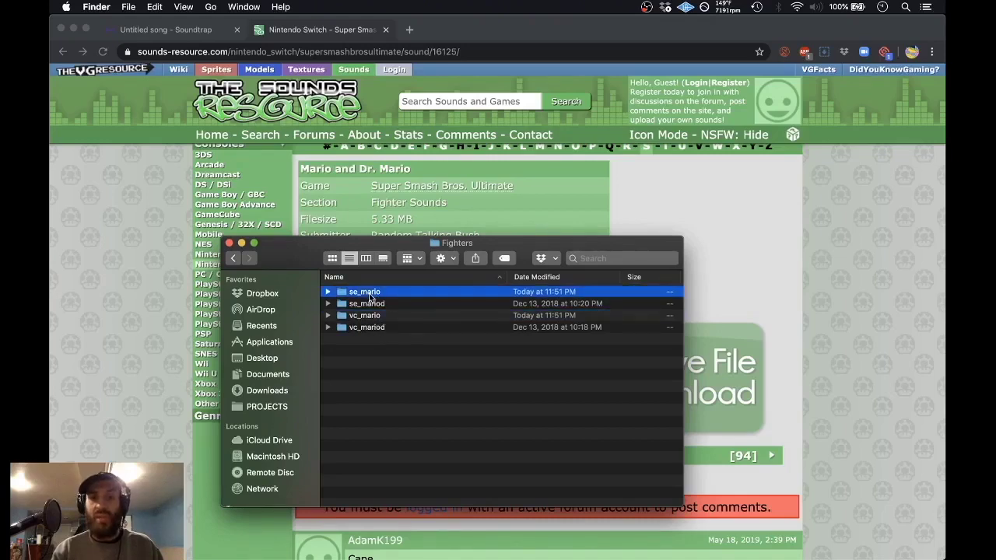
double_click(370, 295)
scroll(389, 327, "down", 5)
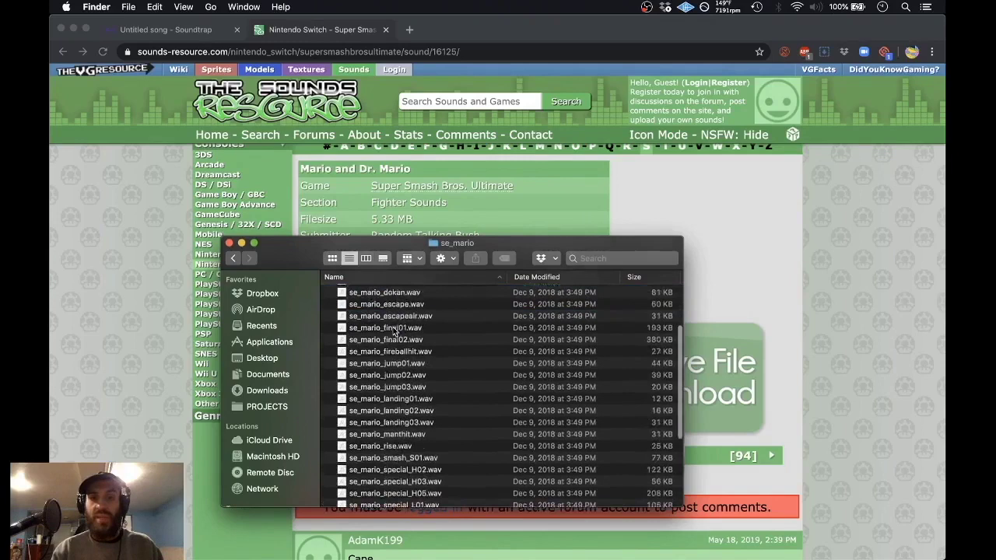
scroll(395, 331, "down", 3)
scroll(395, 331, "up", 5)
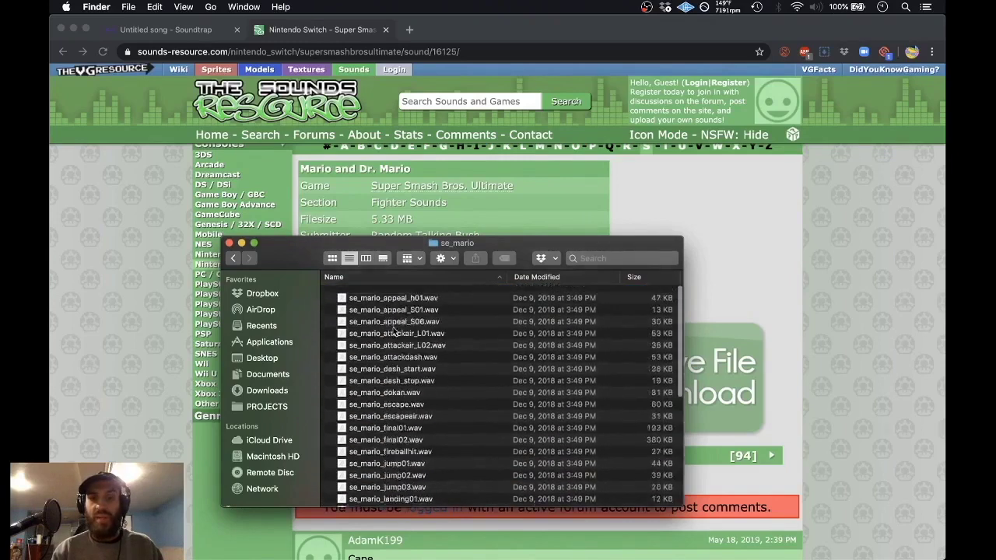
left_click(232, 258)
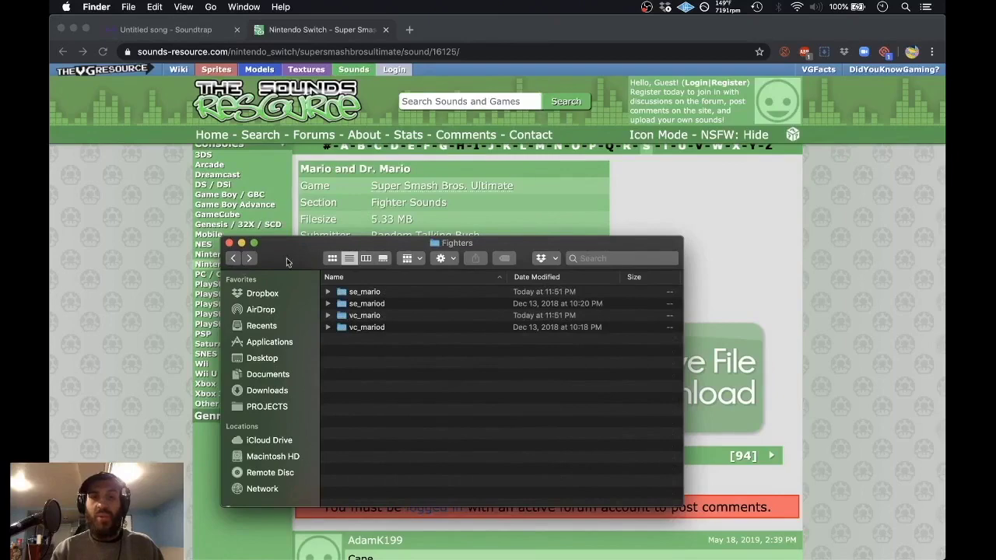
left_click(229, 243)
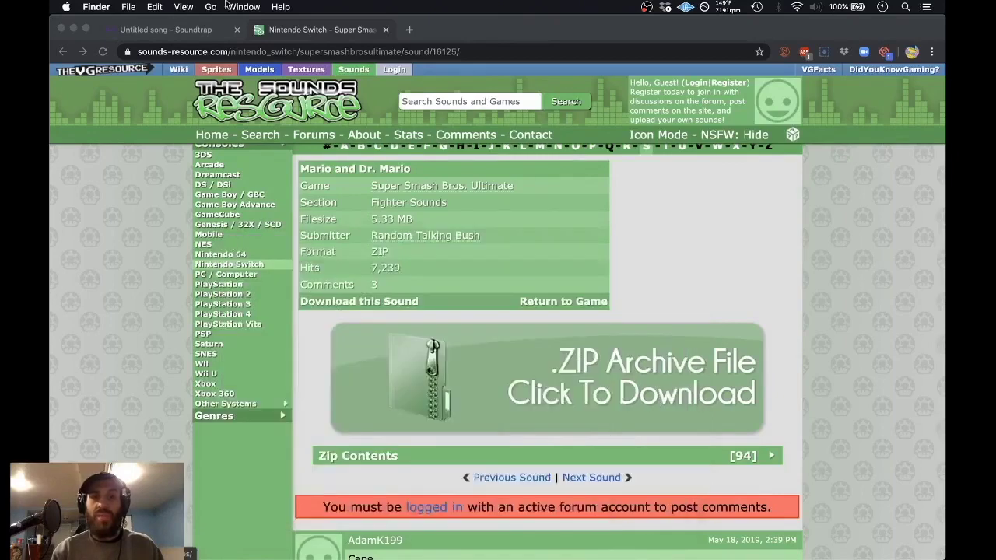
- Import vc_mario_attack01.wav from Downloads/Super Smash Bros Ultimate/Fighters/vc_mario as a new track
left_click(178, 31)
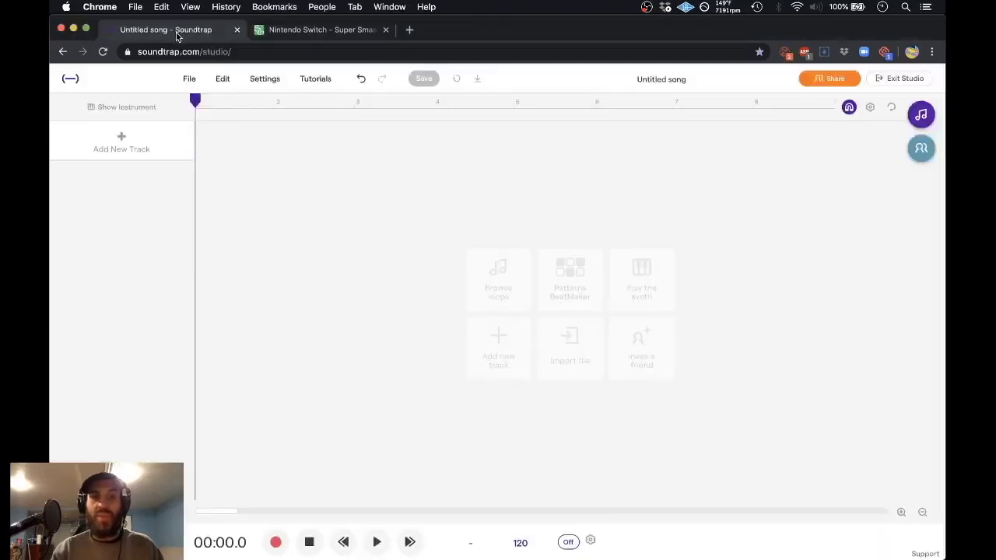
left_click(577, 336)
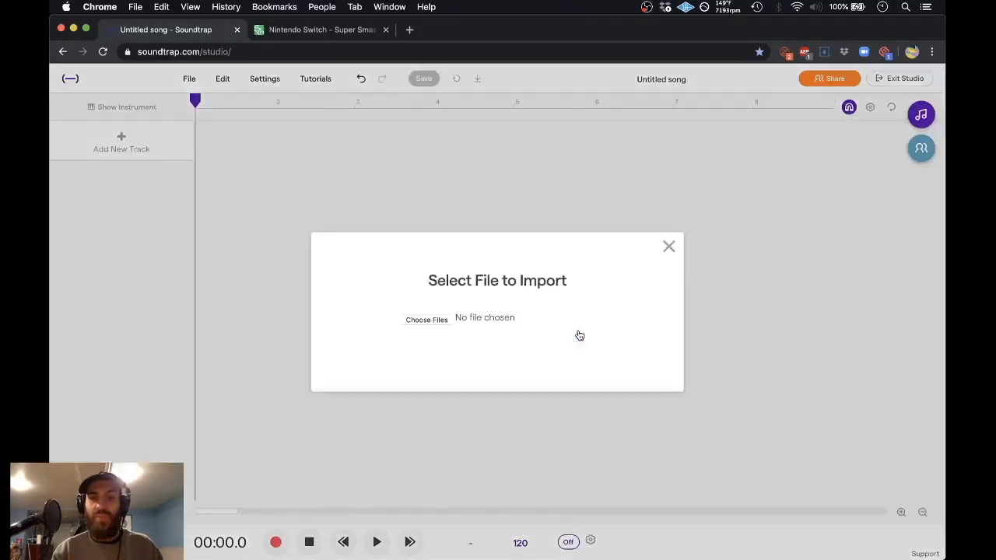
left_click(579, 336)
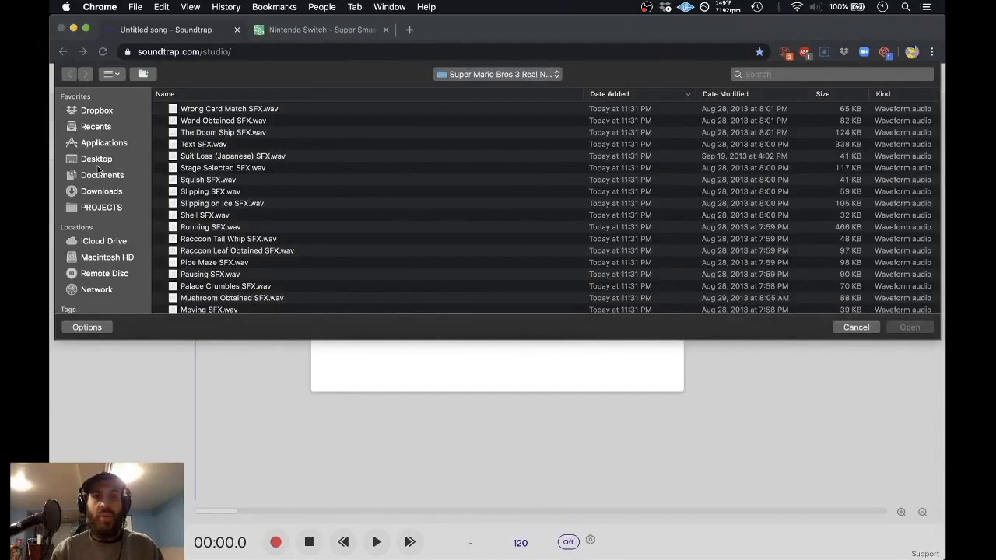
left_click(98, 195)
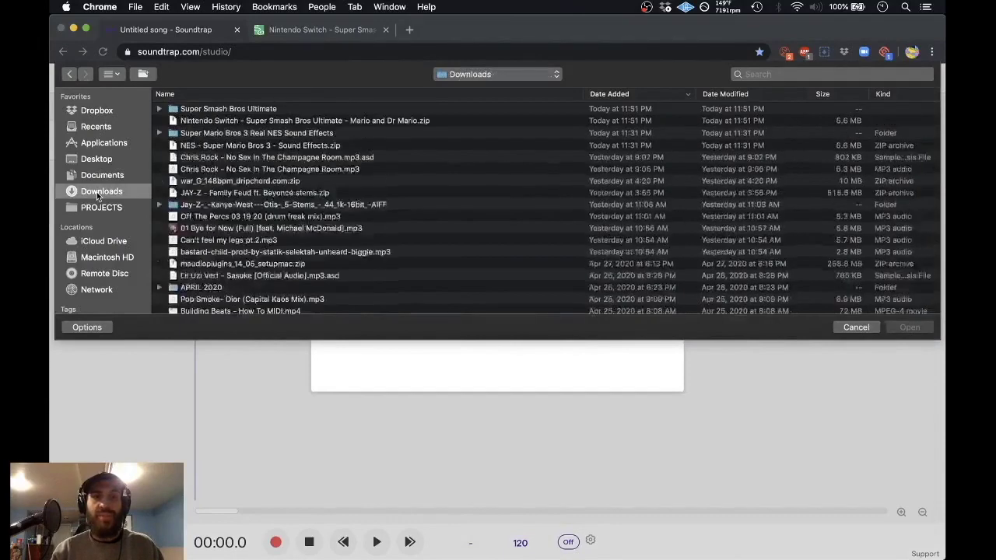
left_click(220, 113)
double_click(221, 111)
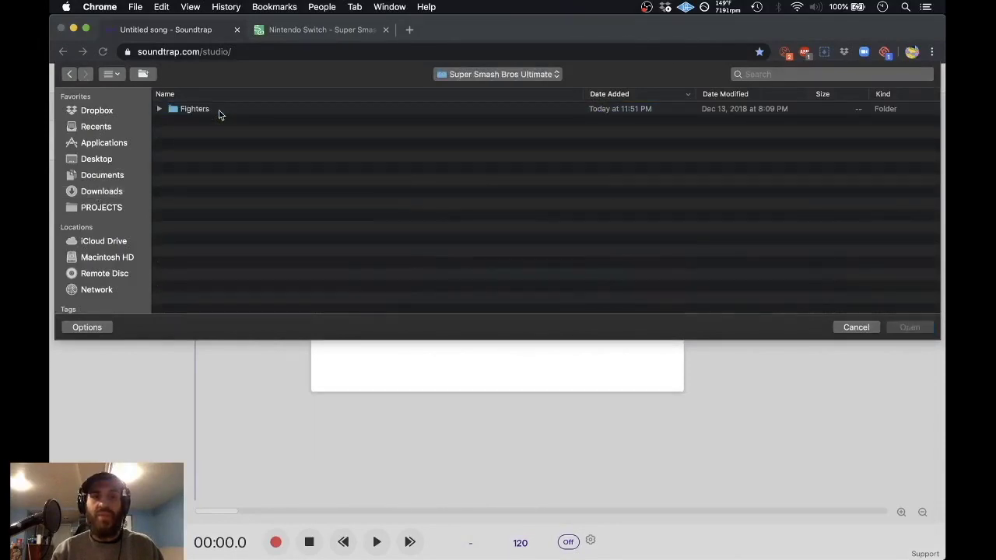
left_click(213, 111)
double_click(213, 111)
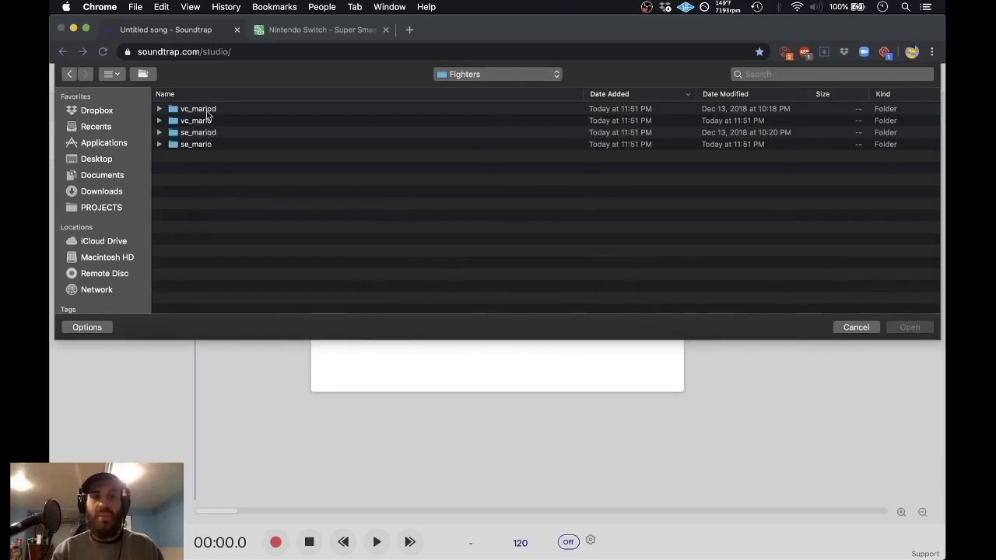
left_click(207, 112)
left_click(206, 122)
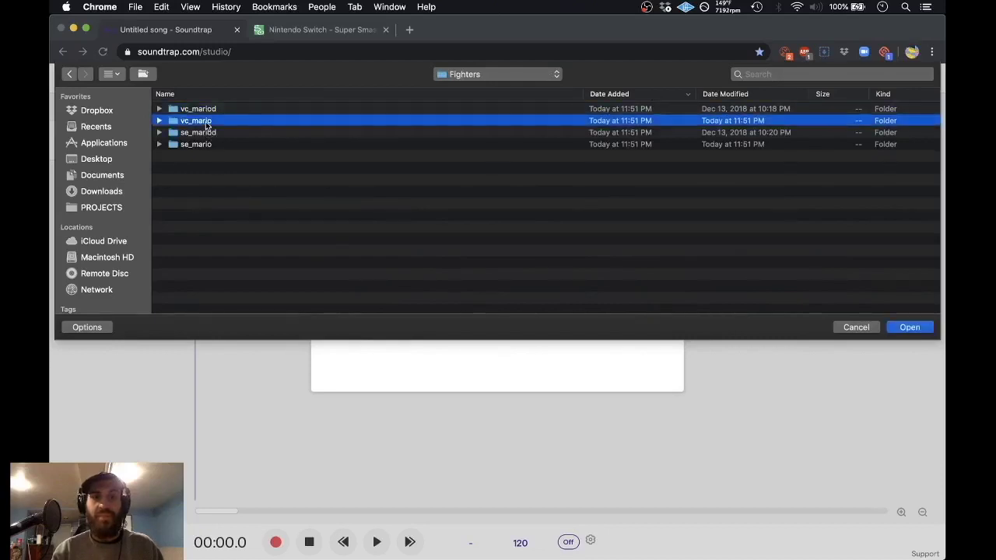
double_click(208, 123)
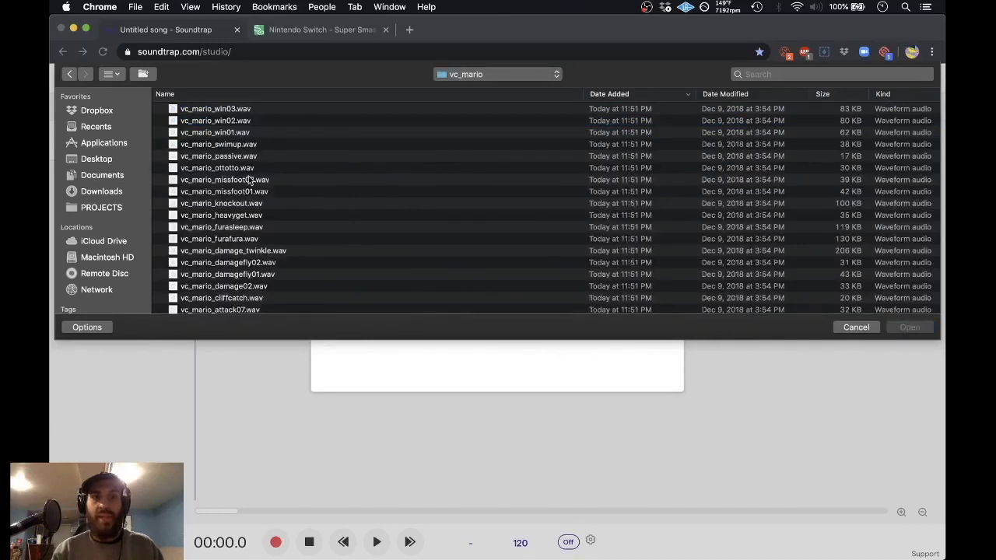
scroll(265, 278, "down", 5)
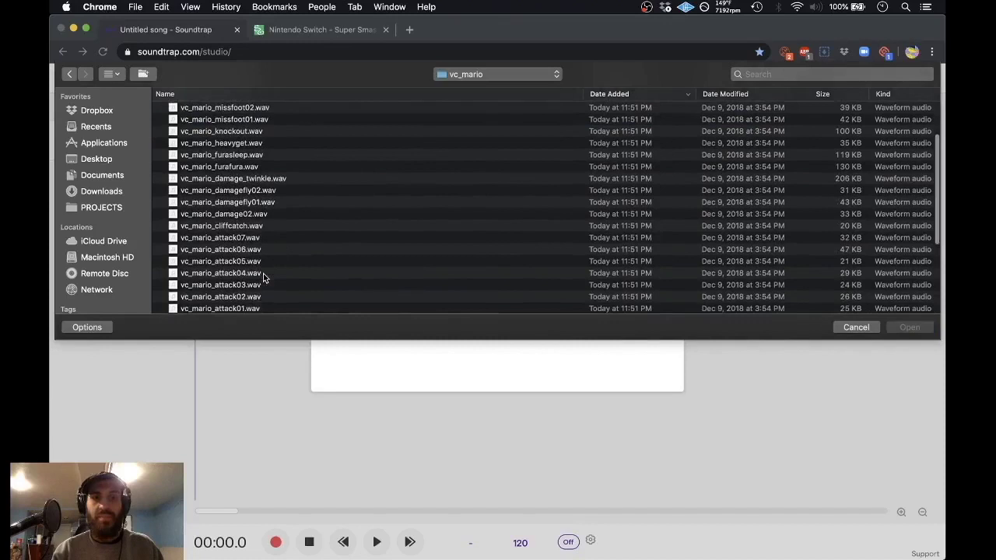
scroll(263, 278, "down", 3)
left_click(241, 277)
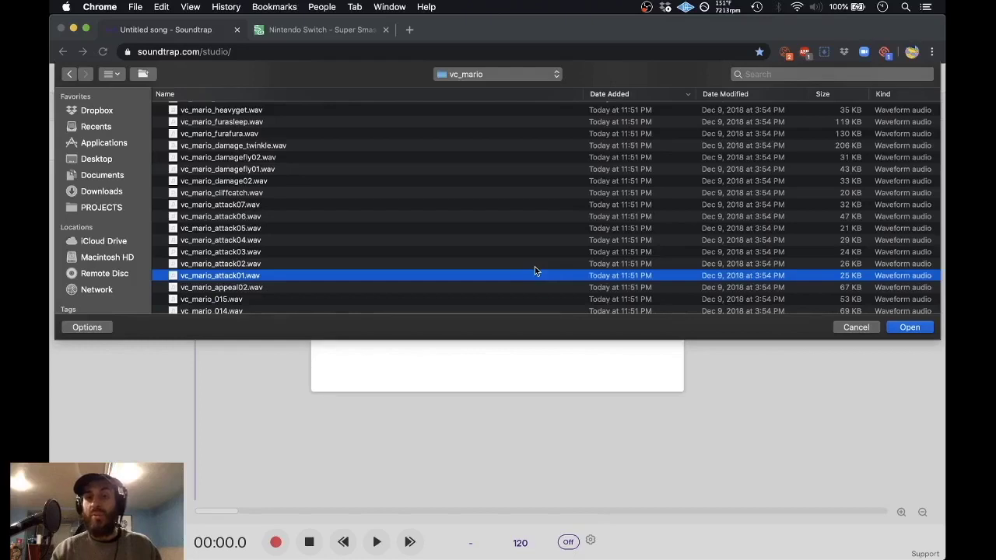
double_click(587, 279)
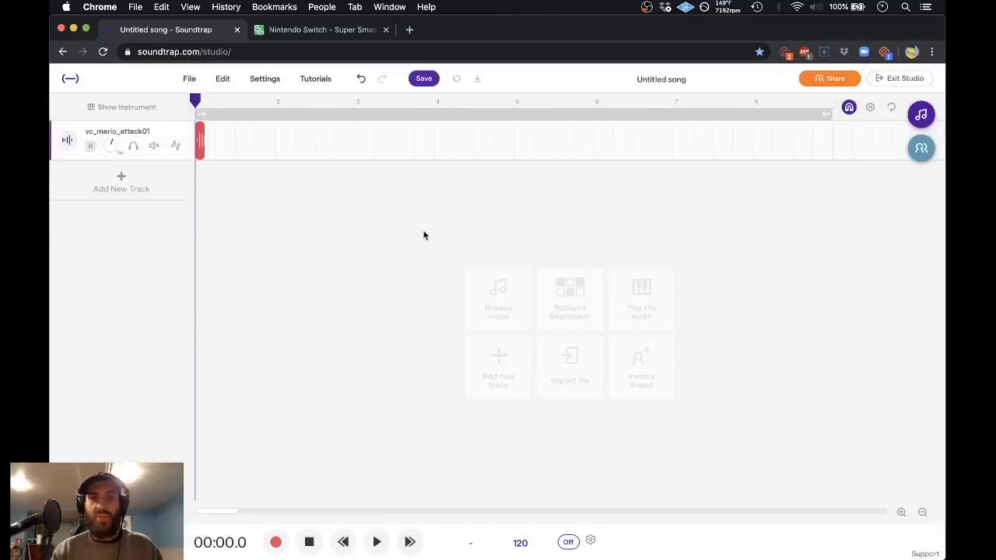
- Import se_mario_win2.wav from the Fighters/se_mario folder as another track
left_click(569, 379)
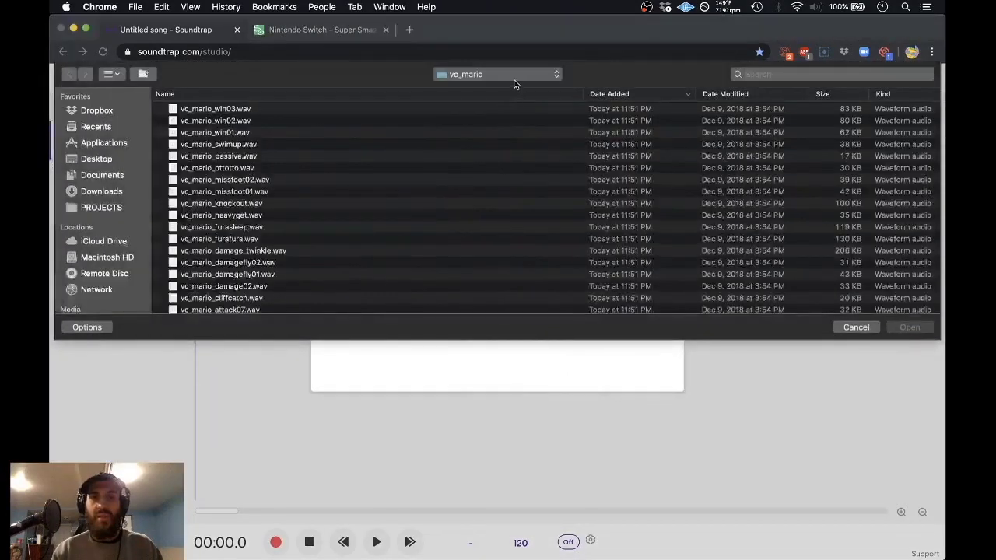
left_click(515, 80)
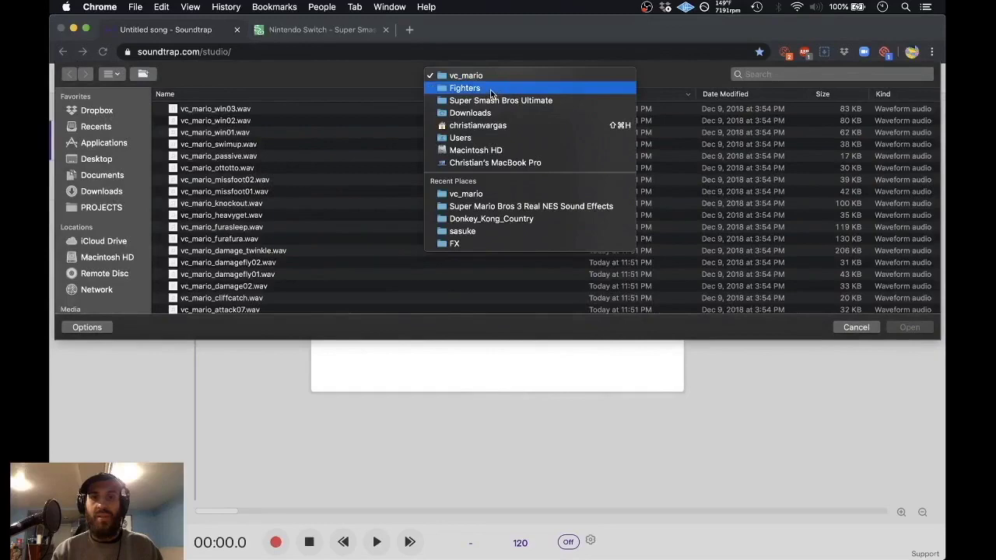
left_click(490, 91)
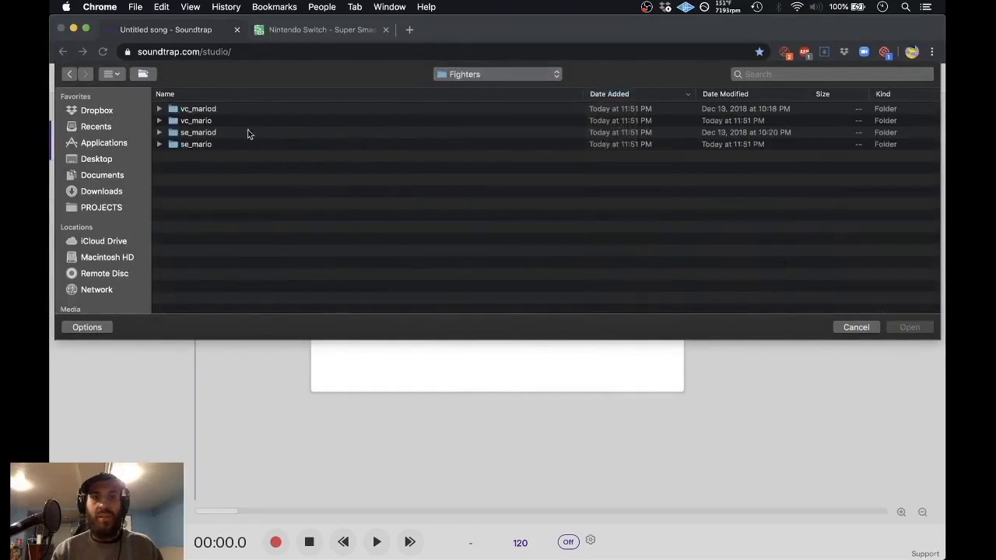
double_click(205, 147)
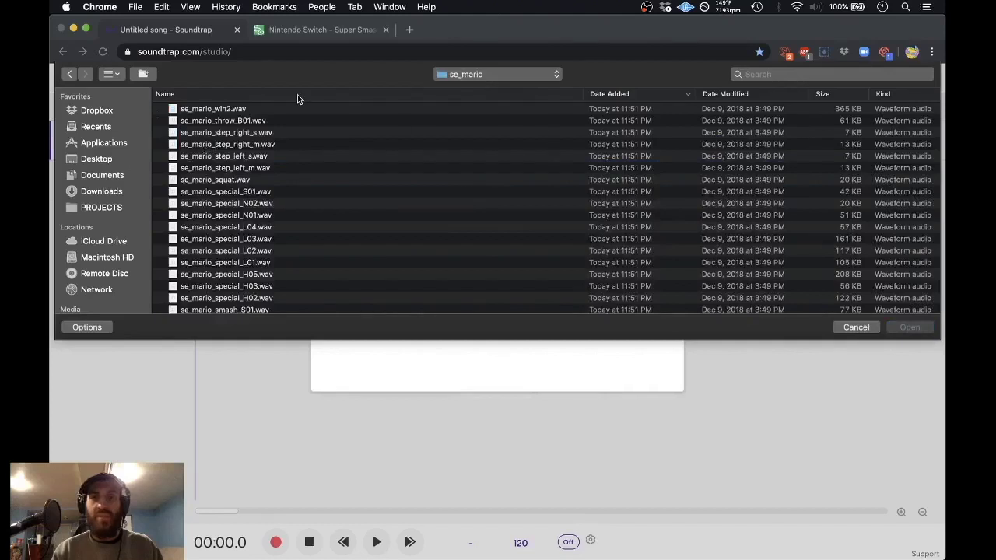
left_click(241, 112)
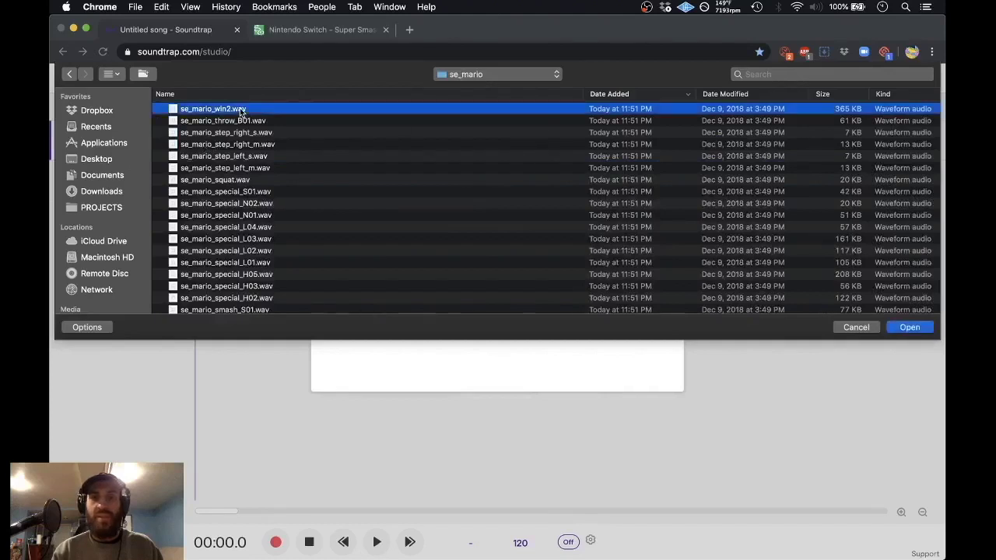
left_click(906, 328)
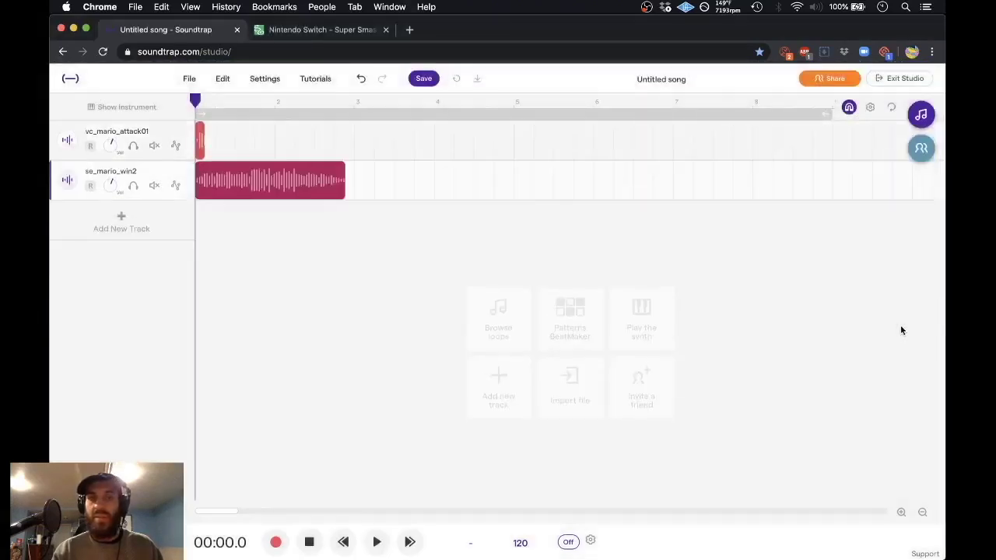
- Solo the se_mario_win2 track and play it back
left_click(133, 185)
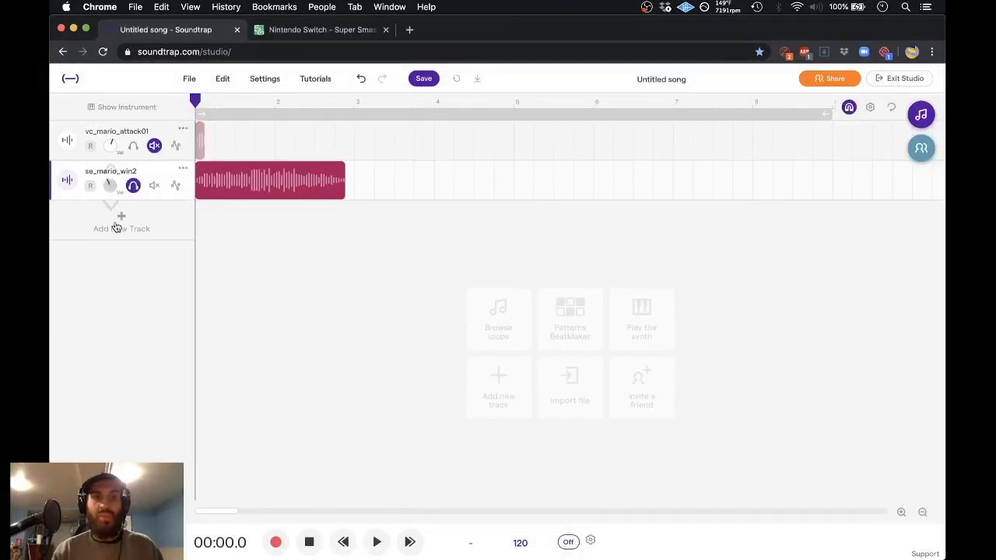
left_click(377, 541)
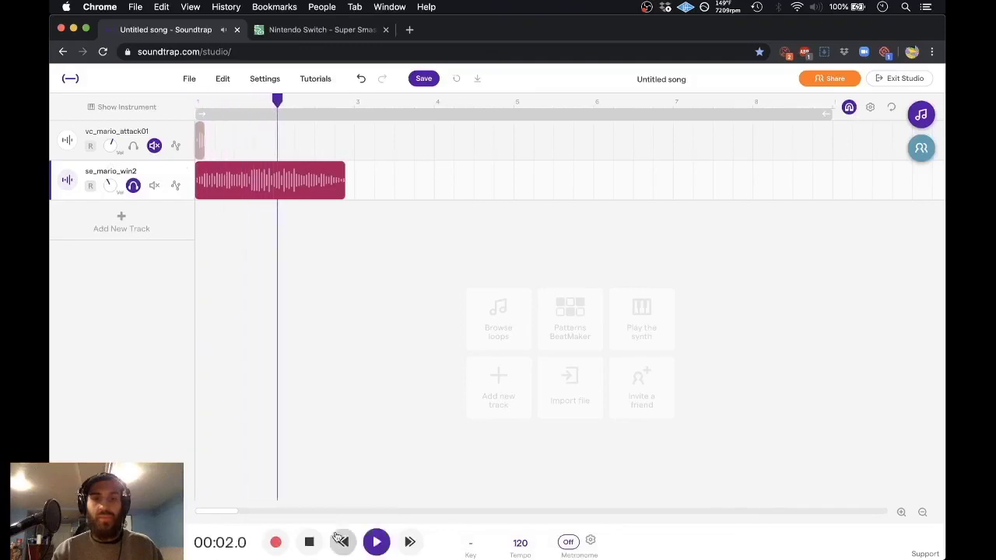
left_click(311, 541)
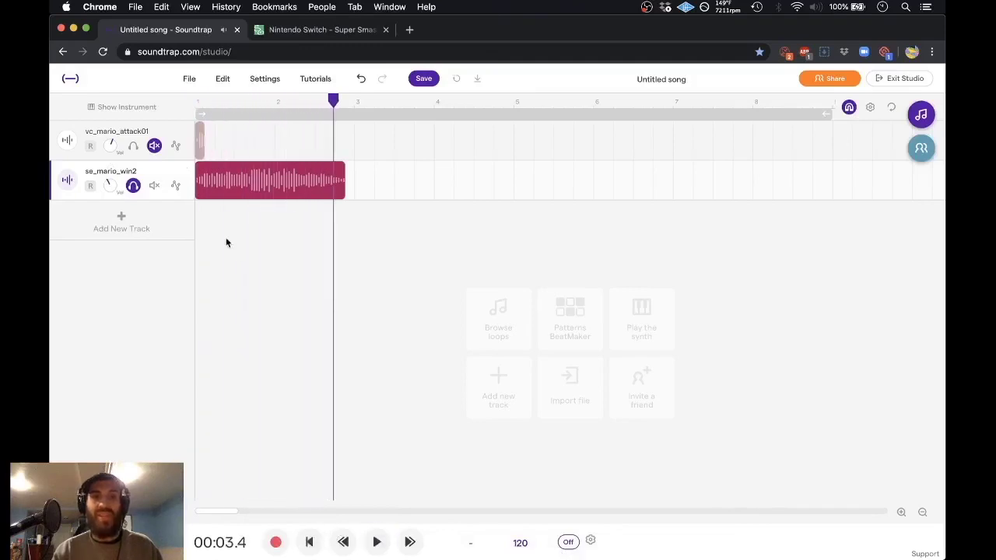
- Solo vc_mario_attack01, mute se_mario_win2, and replay from the start
left_click(133, 146)
left_click(154, 185)
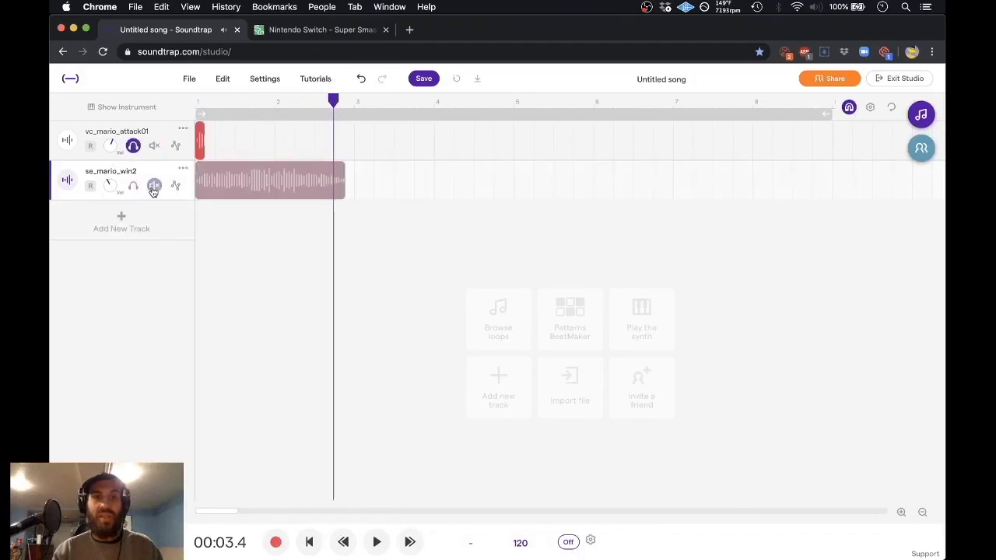
left_click(309, 540)
key("space")
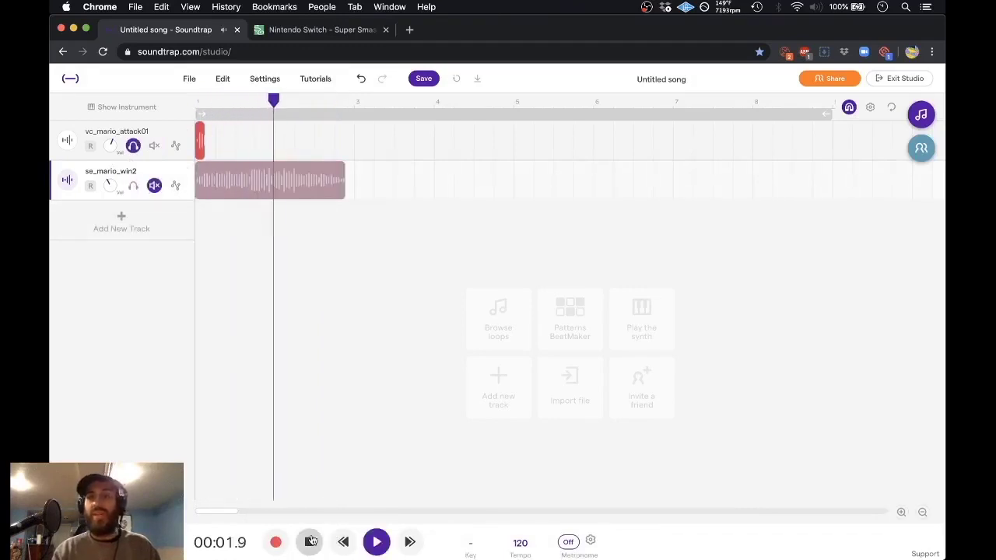
key("space")
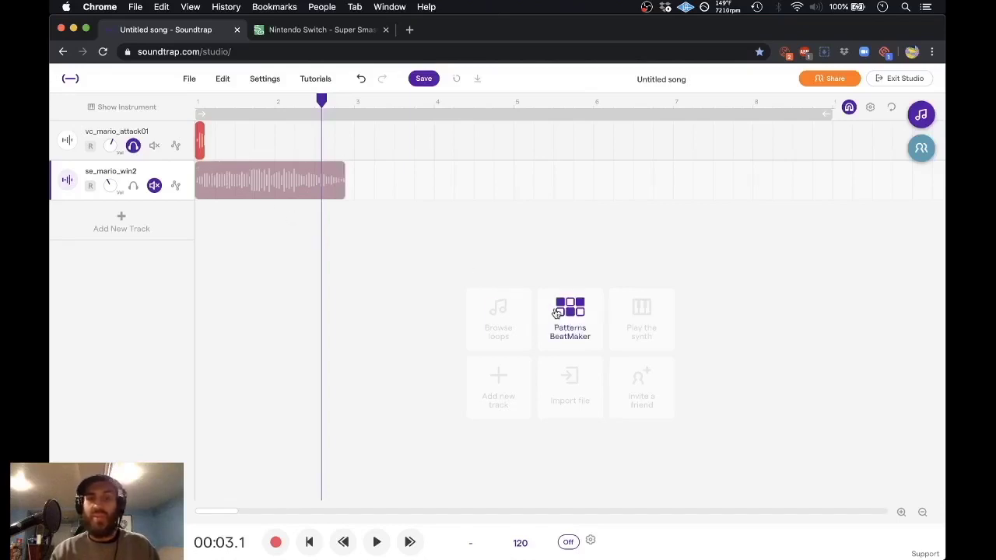
- Add the Beat - Factory Trap loop from New > Beats as a track at bar 1
left_click(923, 114)
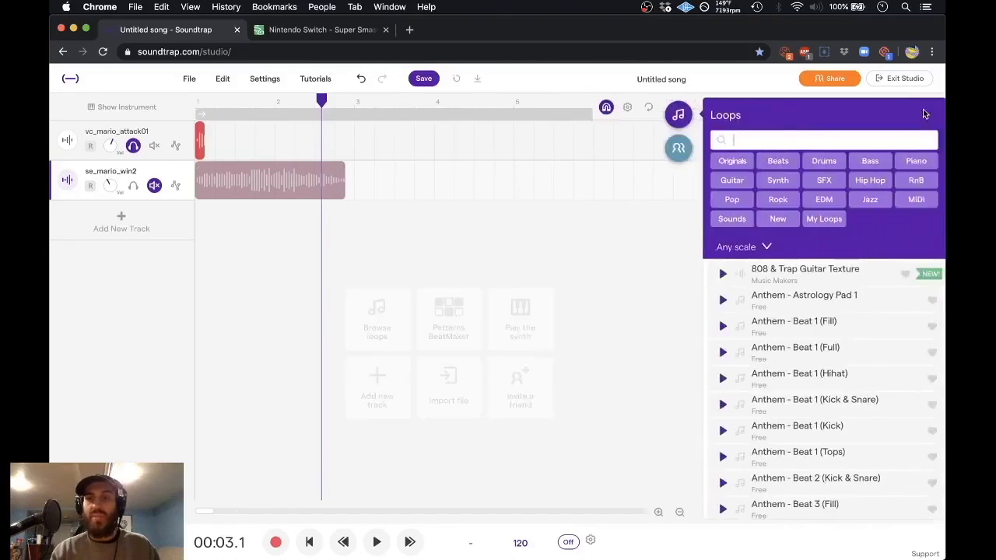
left_click(788, 221)
left_click(790, 162)
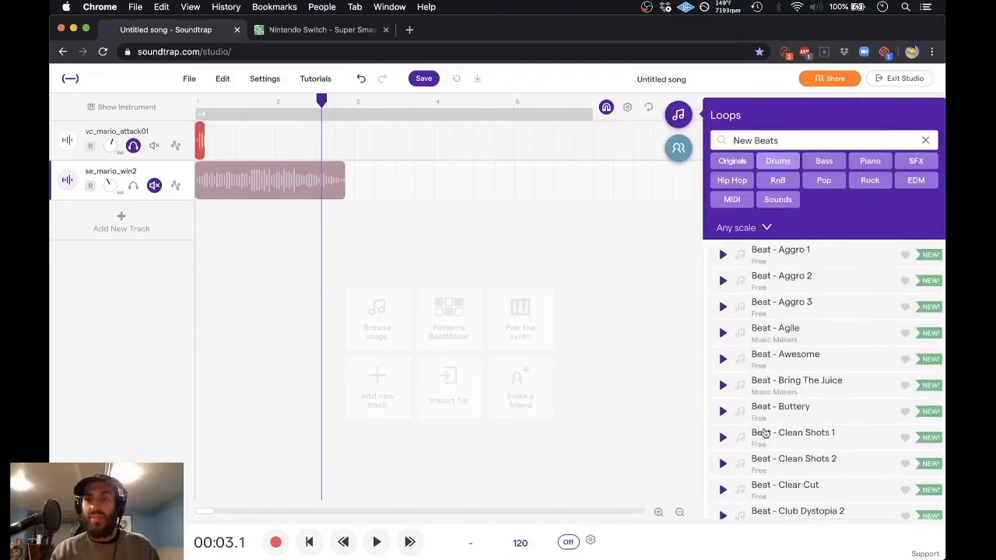
scroll(760, 443, "down", 10)
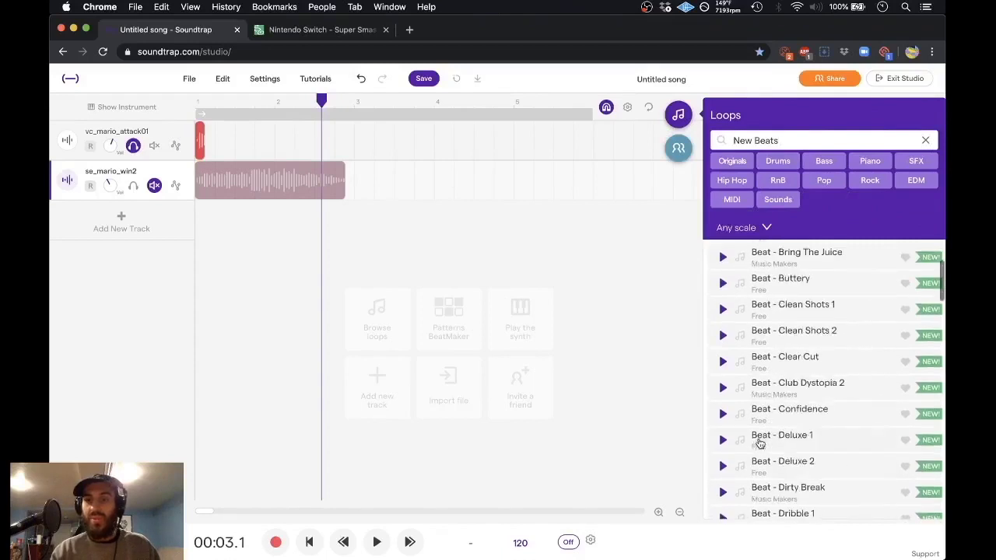
scroll(760, 444, "down", 3)
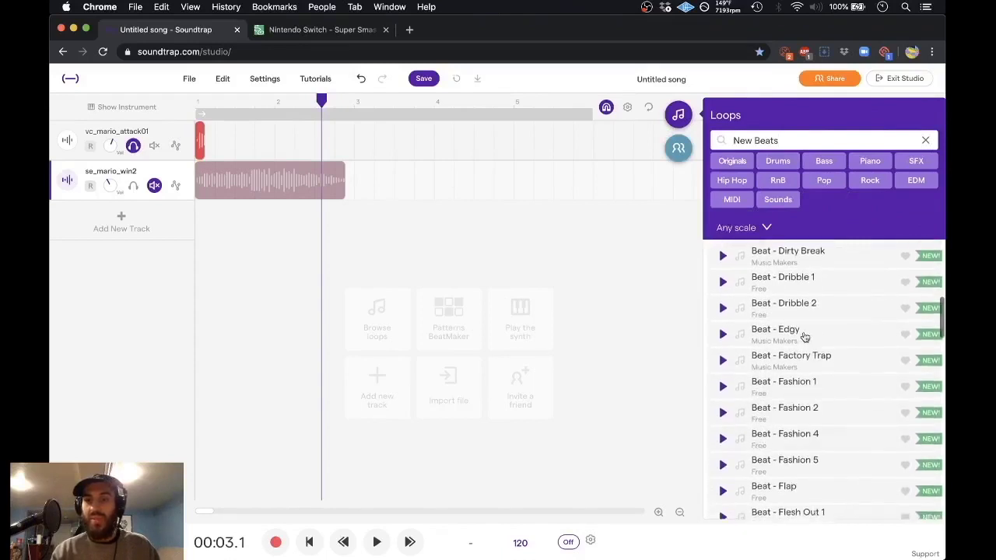
left_click(802, 359)
left_click_drag(801, 358, 226, 221)
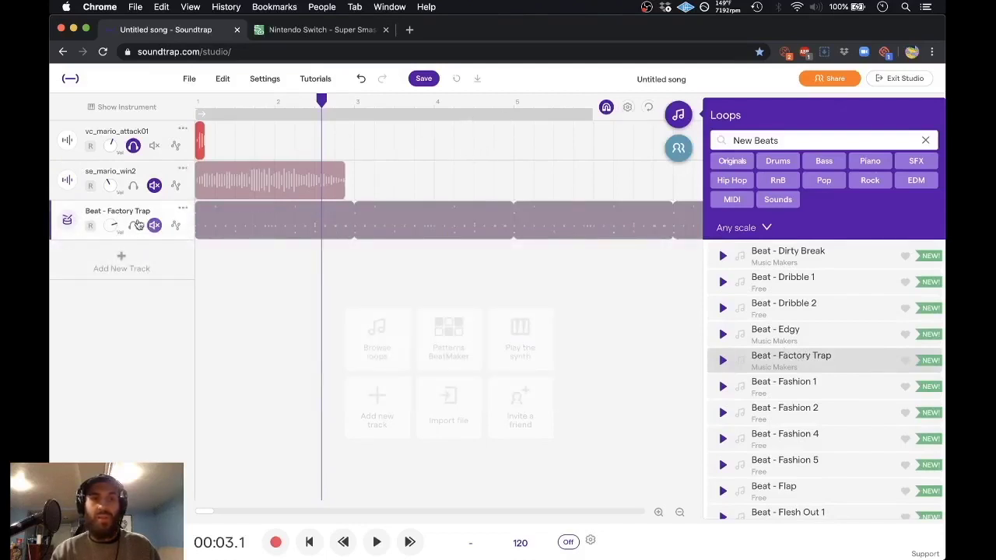
- Unmute and solo the beat track, enable region looping, and play from the start
left_click(154, 225)
left_click(133, 225)
left_click(447, 116)
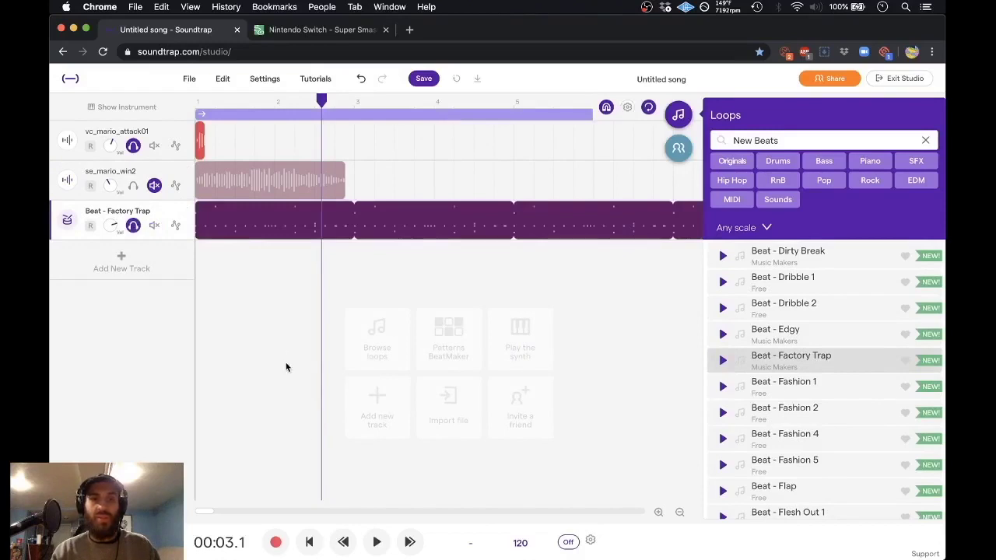
left_click(309, 543)
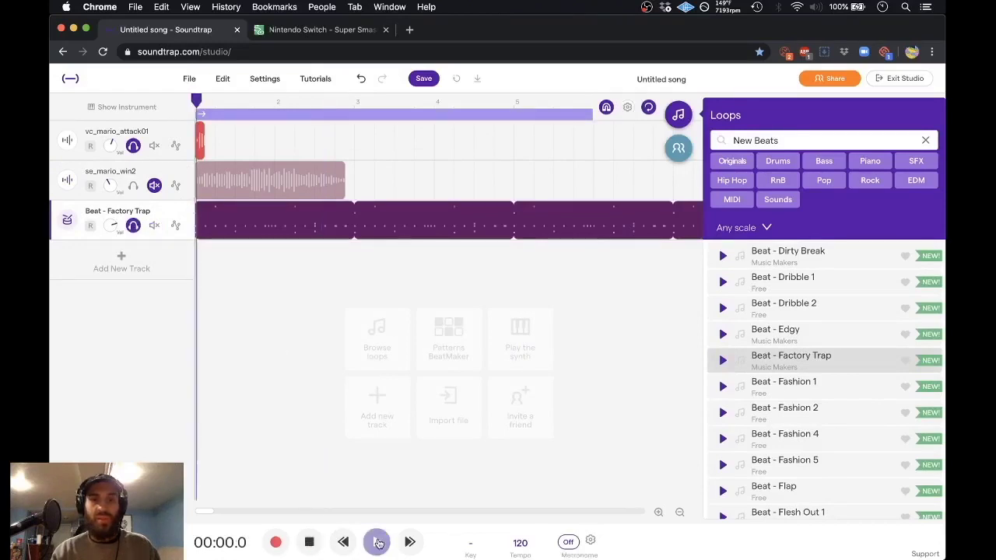
left_click(378, 543)
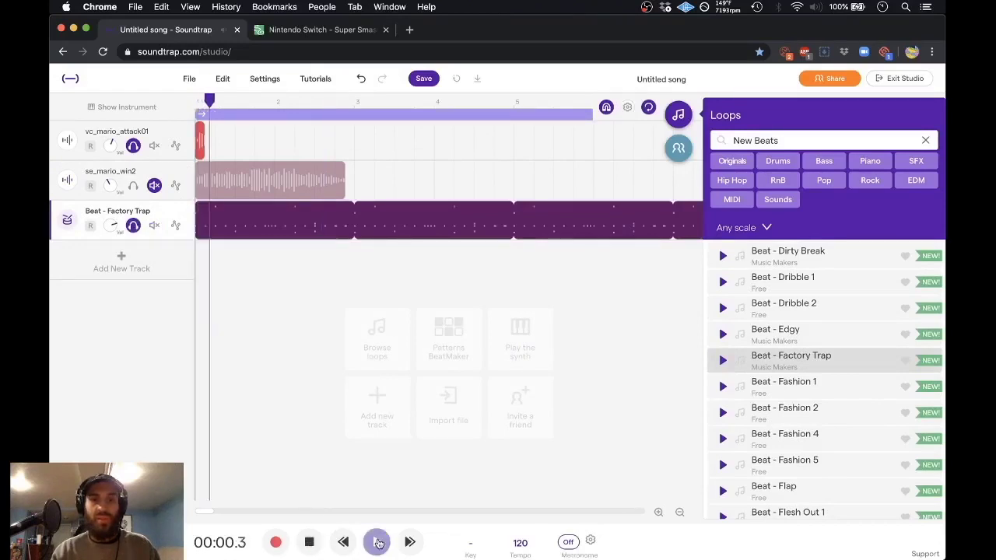
left_click(247, 145)
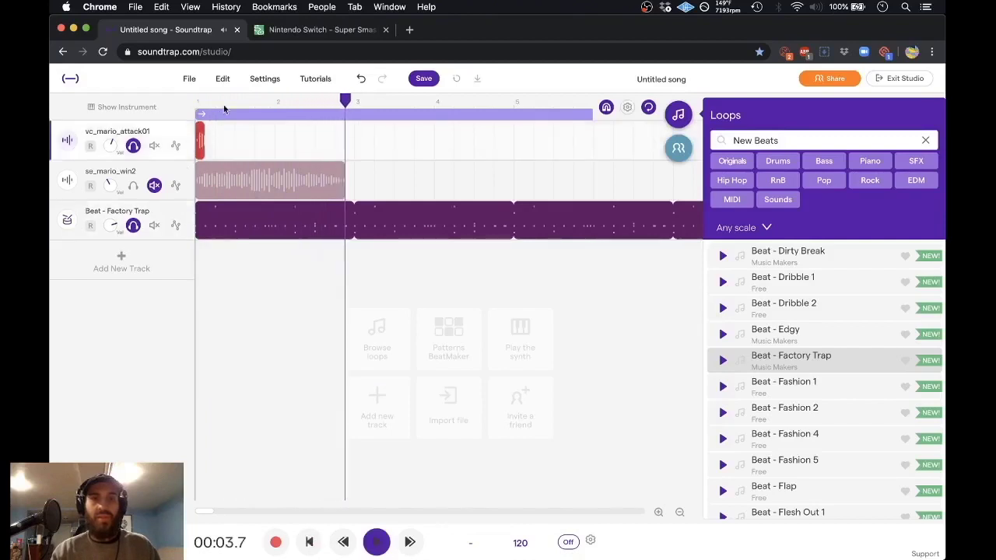
- Copy the vc_mario_attack01 clip and paste it at bars 2 and 3
key("space")
left_click(222, 78)
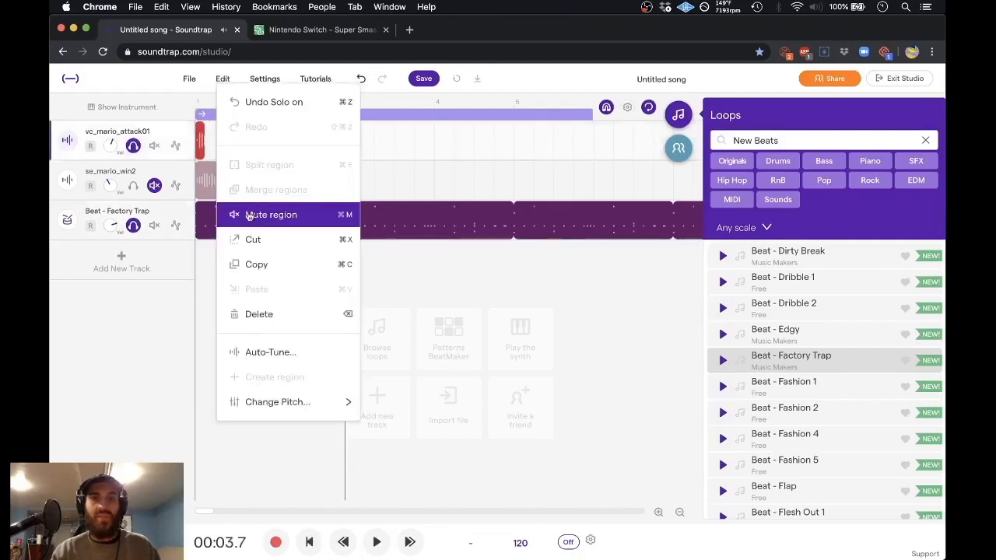
left_click(244, 267)
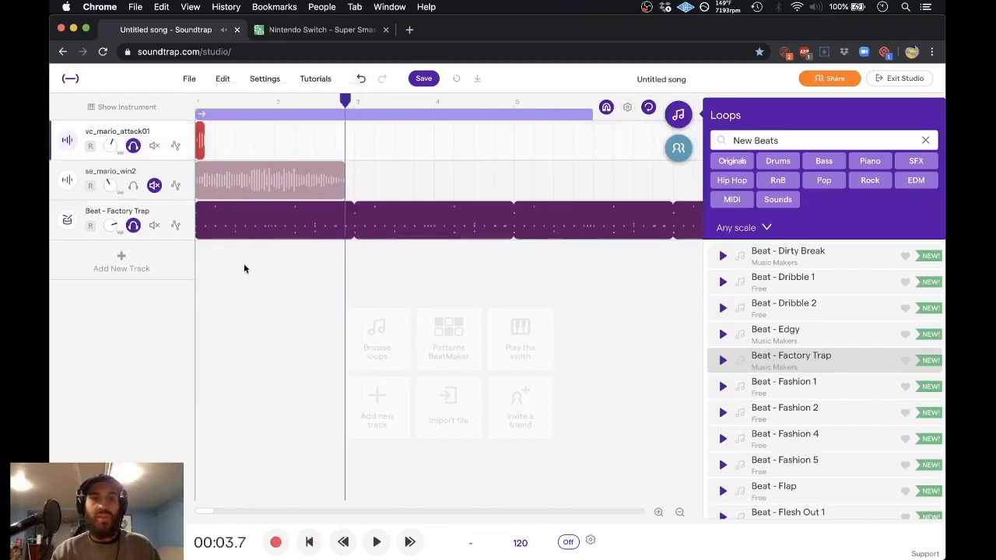
left_click(277, 134)
left_click(223, 78)
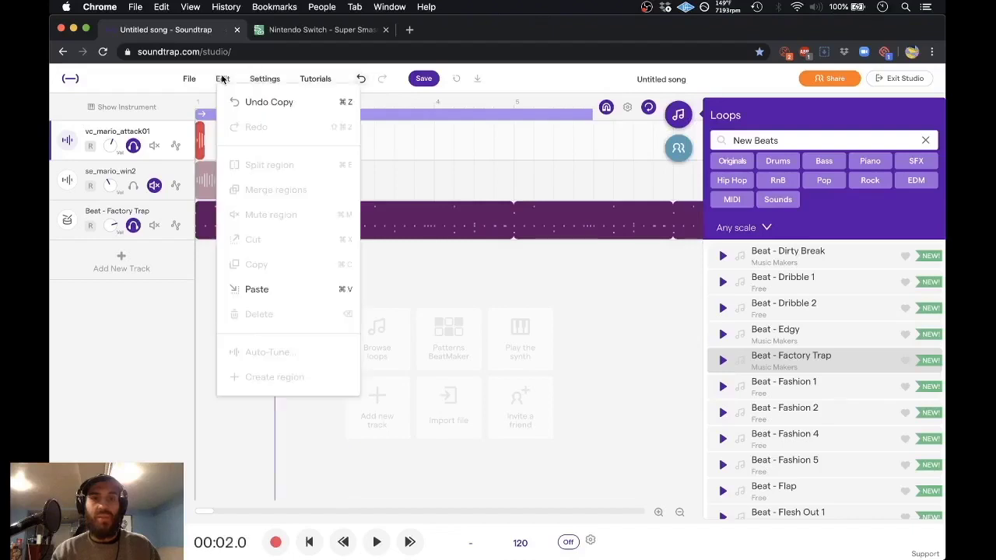
left_click(257, 289)
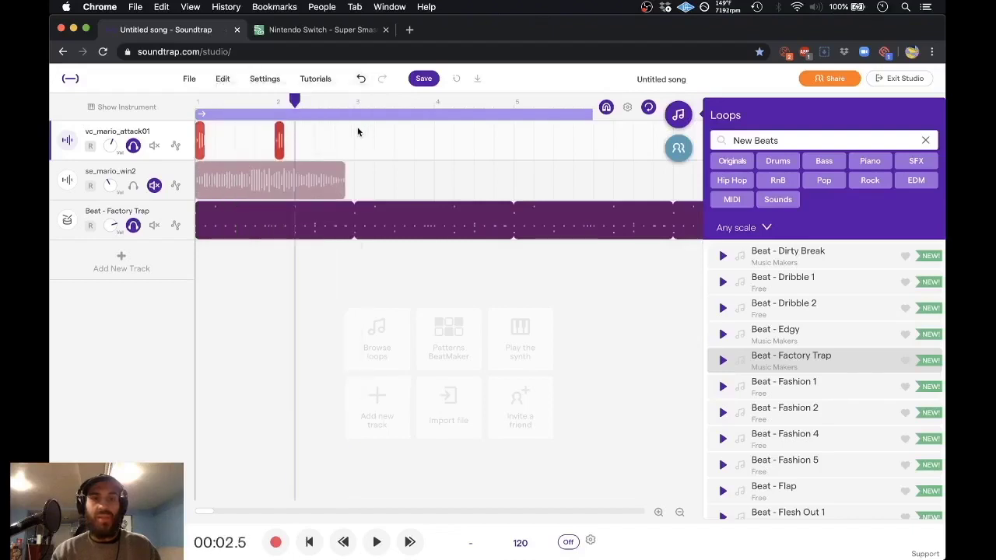
left_click(357, 132)
left_click(226, 78)
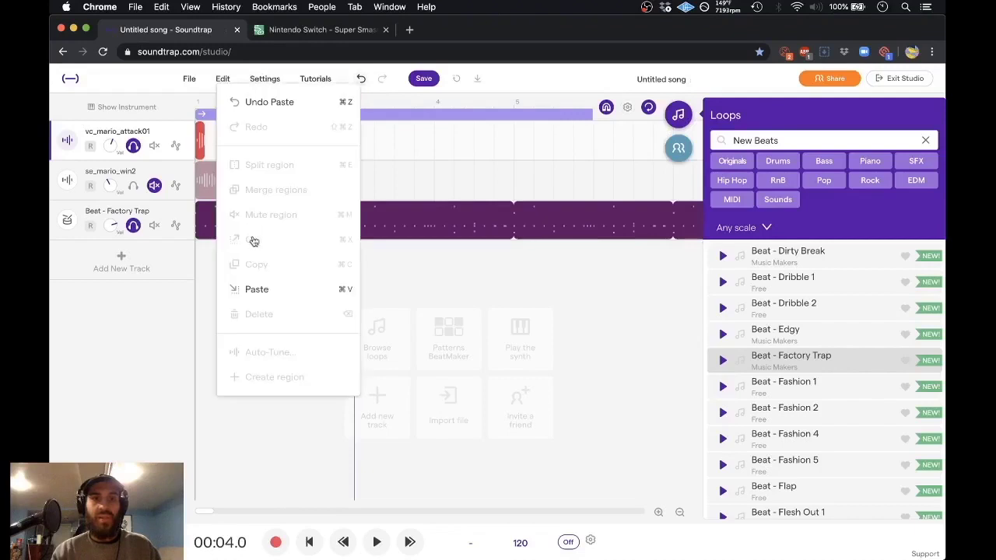
left_click(257, 289)
- Paste the attack clip at bars 4 and 5, then play the song from the start
left_click(434, 135)
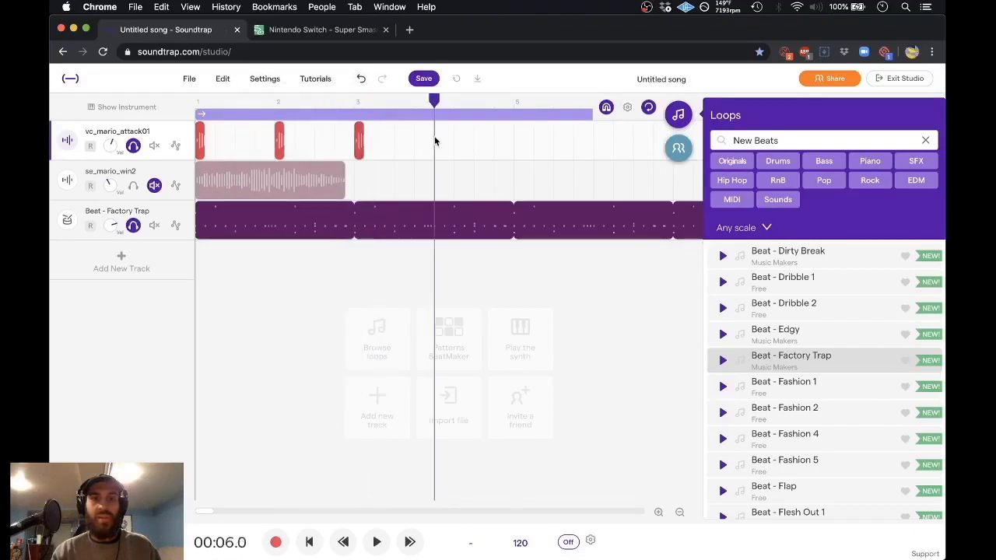
left_click(225, 78)
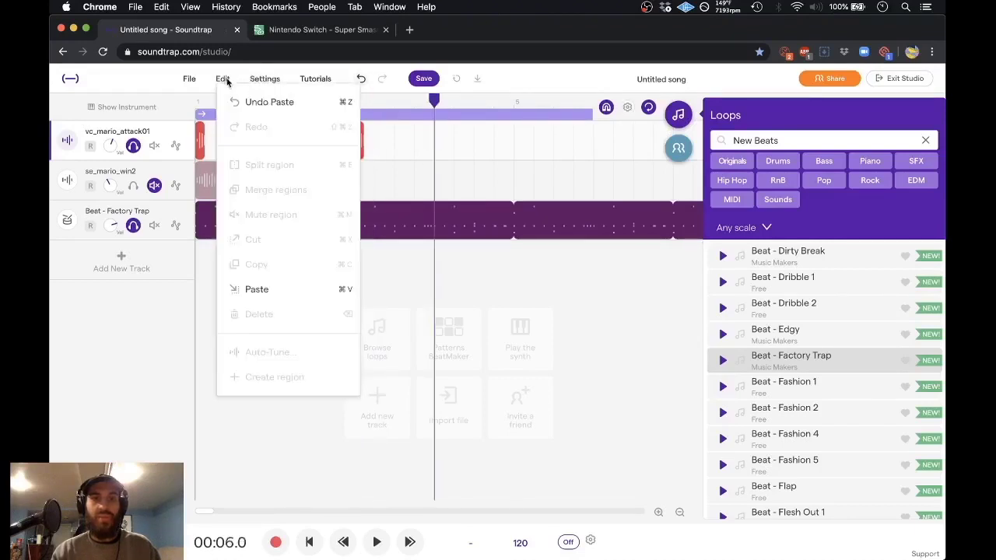
left_click(256, 287)
left_click(512, 138)
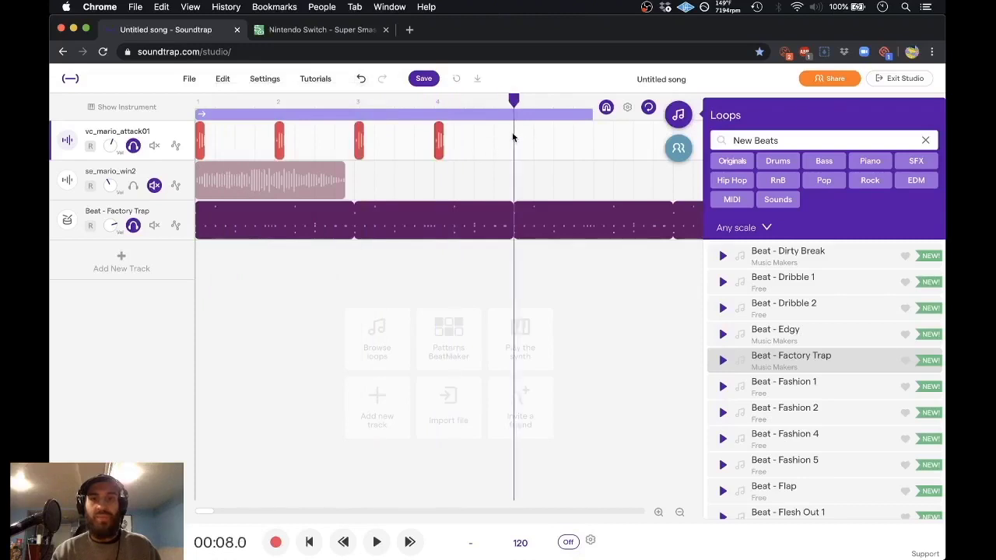
left_click(223, 79)
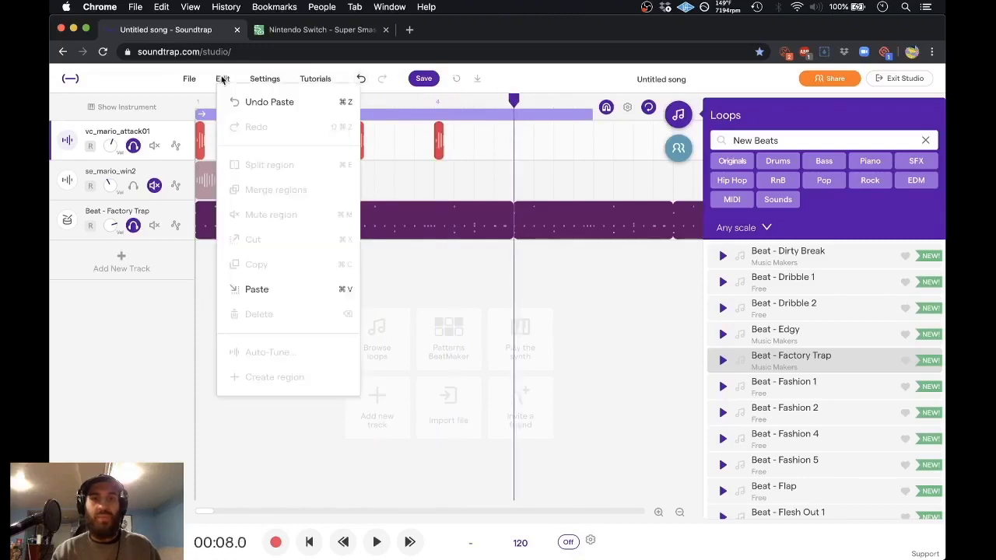
left_click(265, 291)
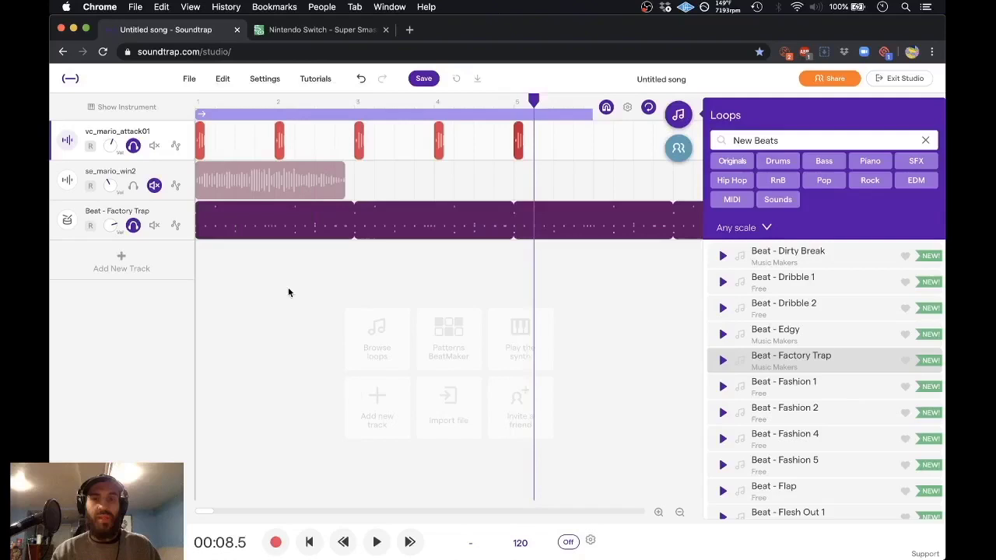
left_click(309, 541)
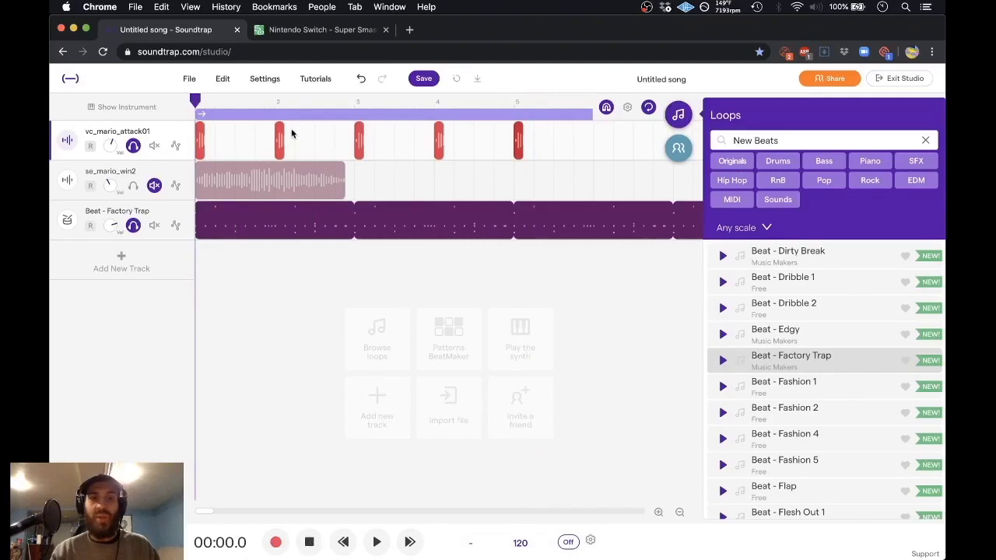
left_click(378, 542)
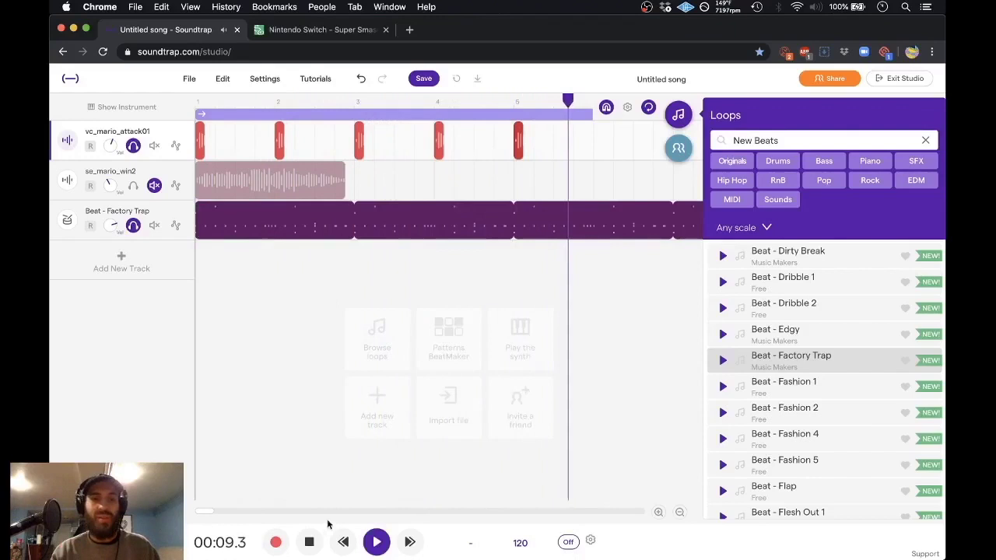
- Delete the se_mario_win2 track from its header menu and unsolo both remaining tracks
left_click(311, 542)
left_click(310, 541)
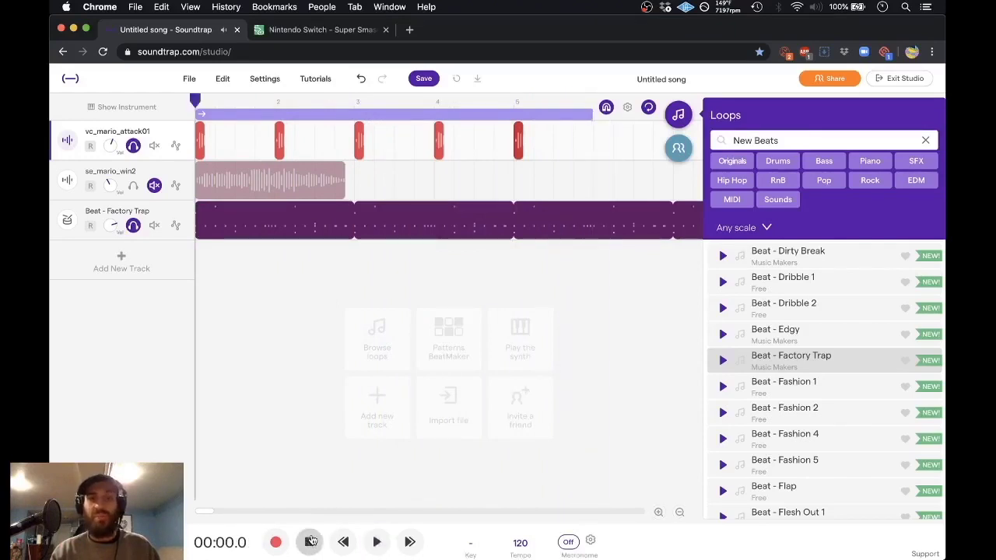
right_click(185, 174)
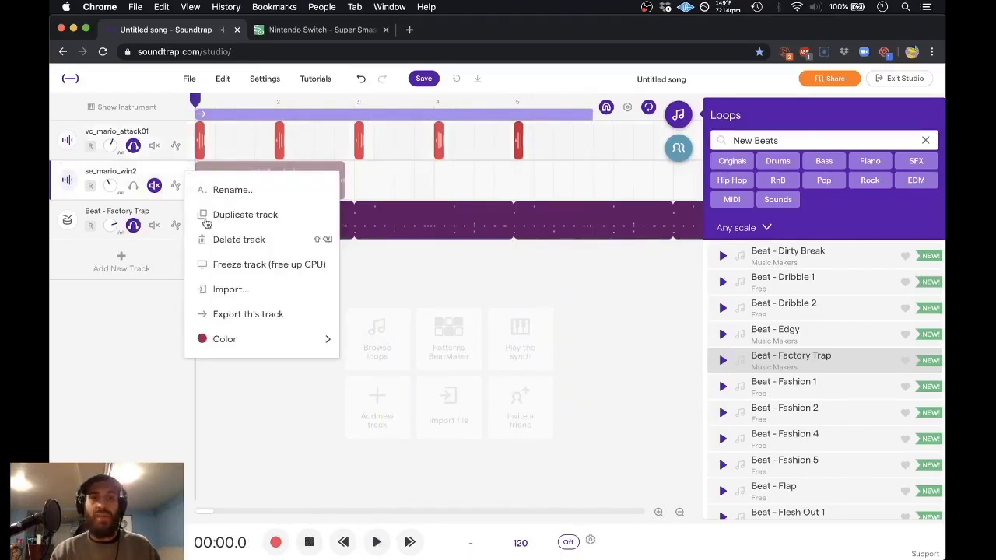
left_click(233, 239)
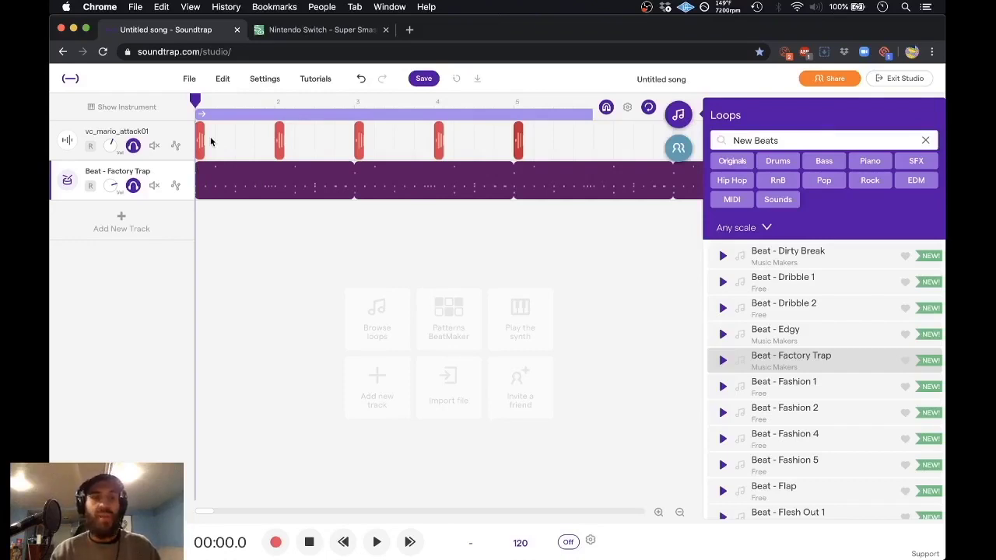
left_click(133, 146)
left_click(134, 186)
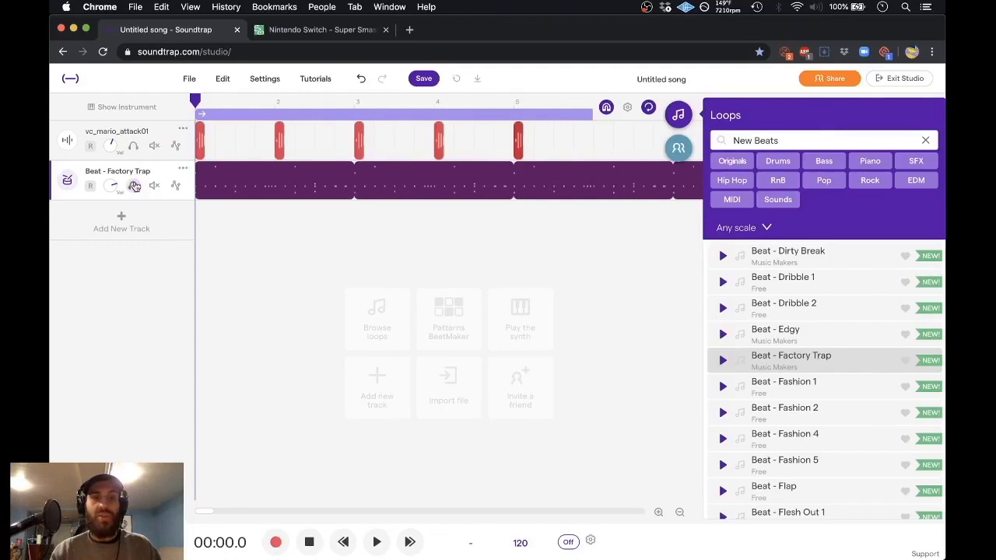
- Open midishrine.com in a new browser tab
left_click(410, 32)
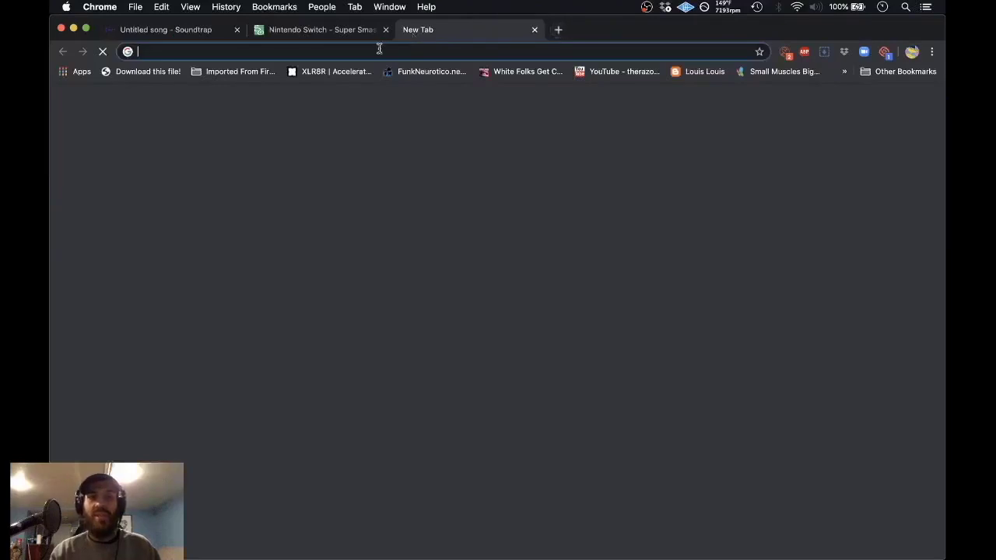
type("midishrine.com")
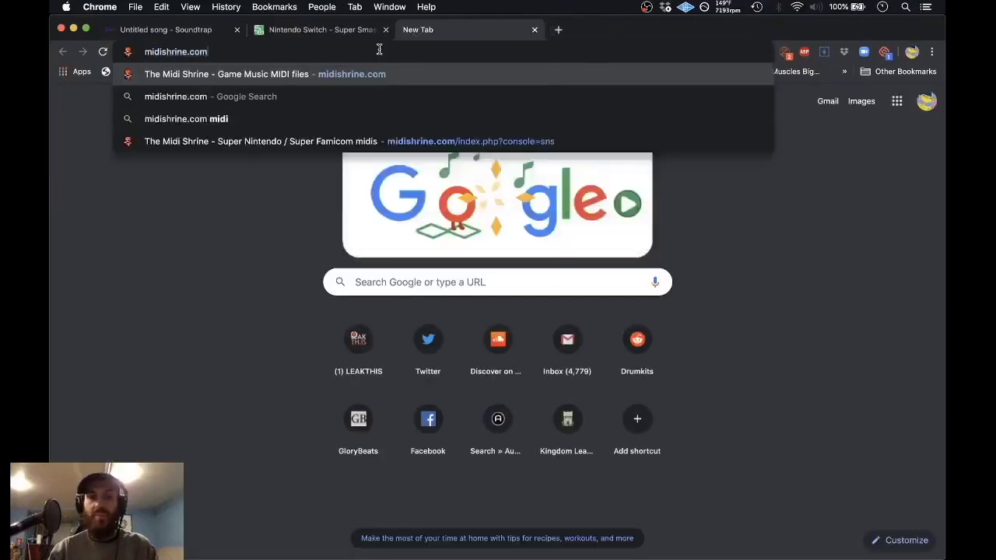
key("Return")
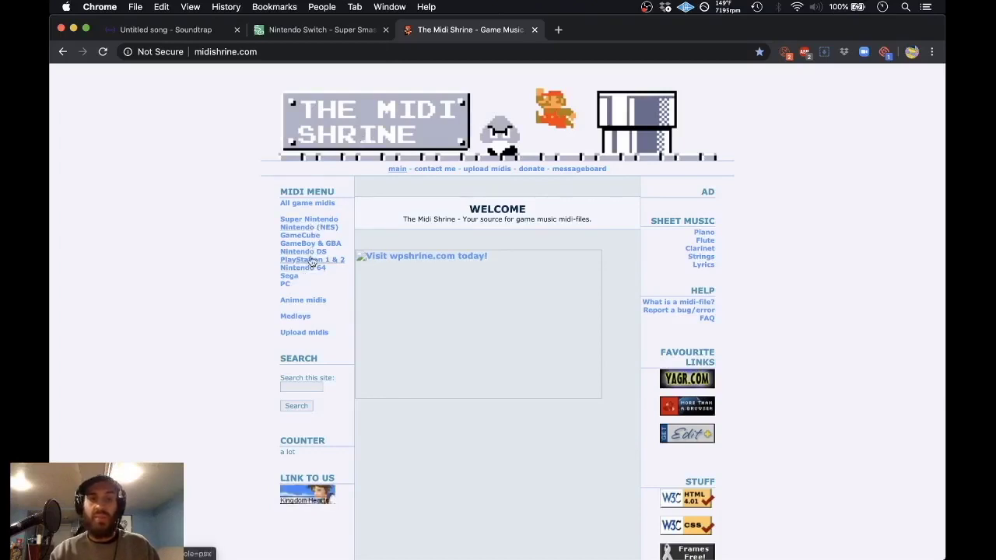
- Download the zipped Super Mario Bros MIDIs from the Nintendo (NES) list
left_click(309, 228)
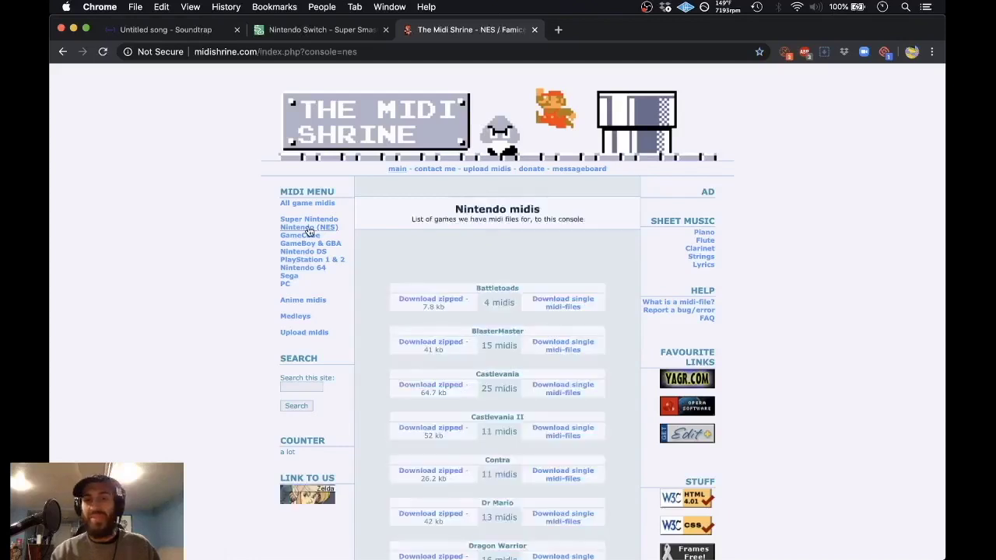
scroll(607, 273, "down", 2)
scroll(607, 273, "down", 7)
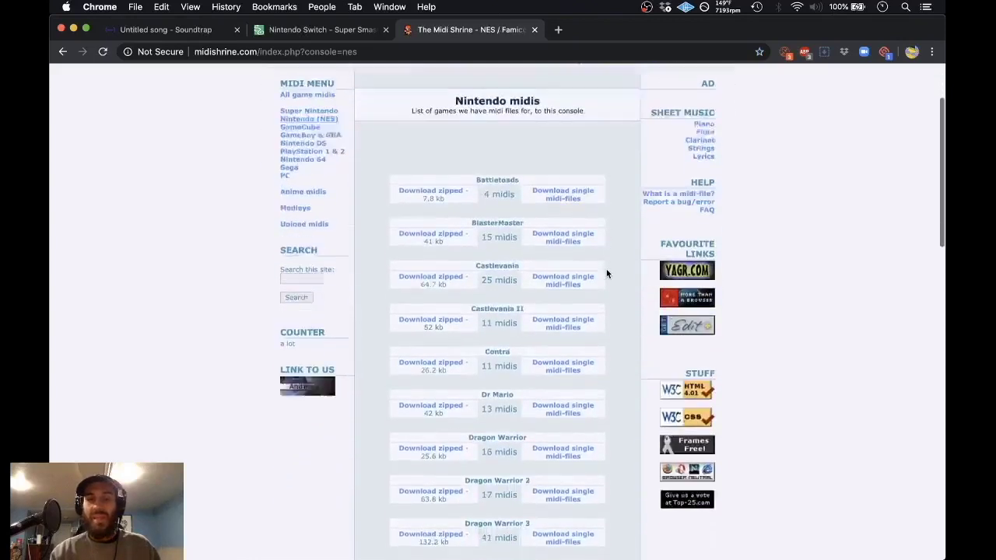
scroll(607, 273, "down", 3)
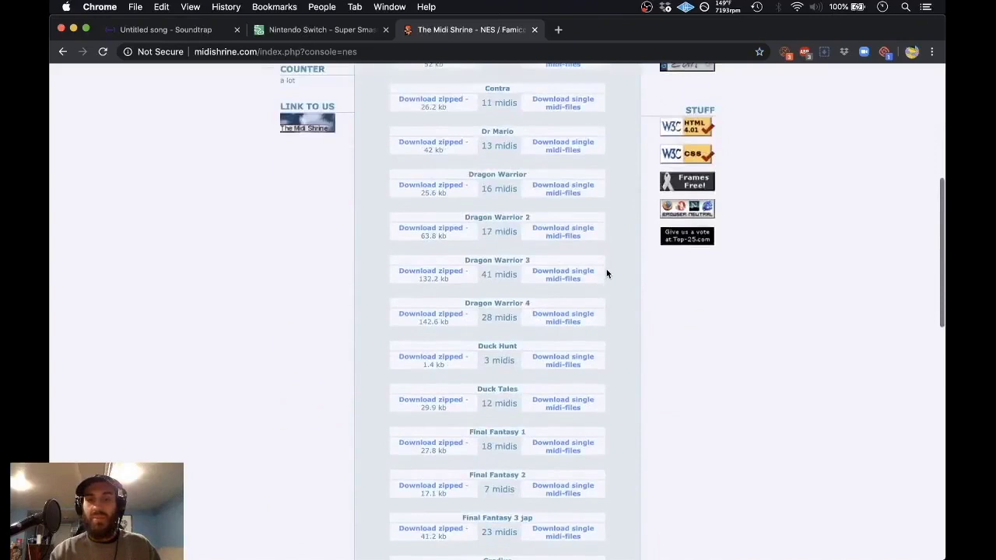
scroll(607, 273, "down", 8)
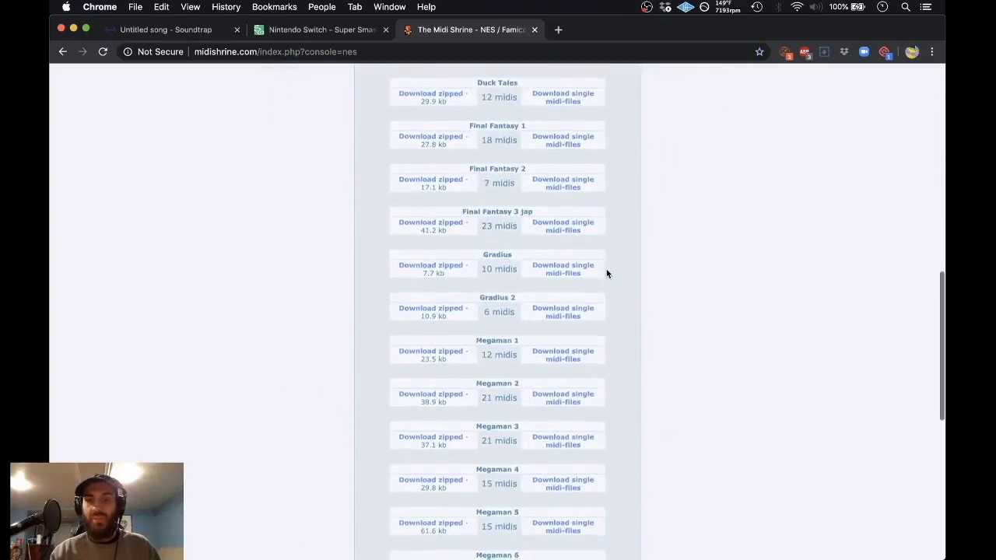
scroll(607, 274, "down", 10)
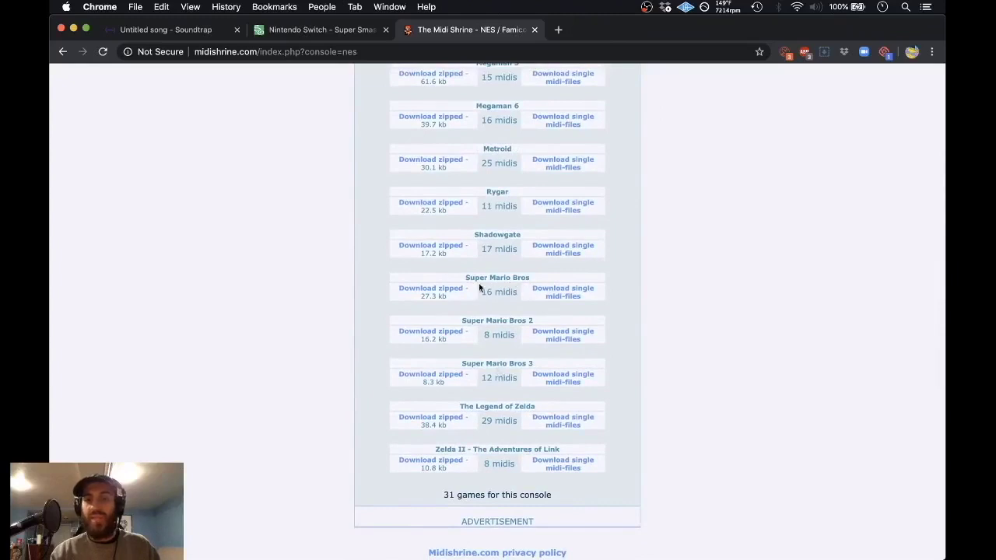
left_click(434, 290)
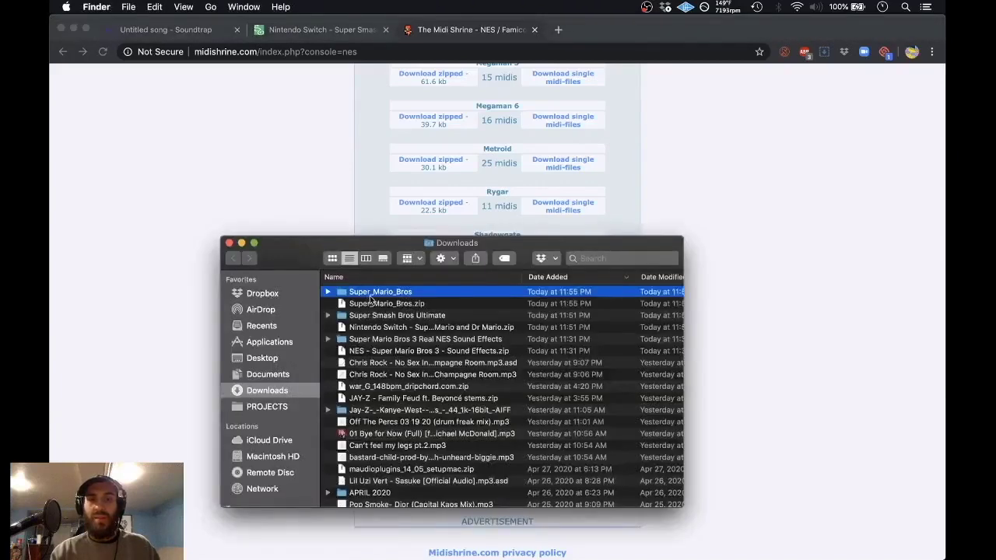
- Check the MIDI files in the Super_Mario_Bros folder, then return to the Soundtrap song
double_click(375, 294)
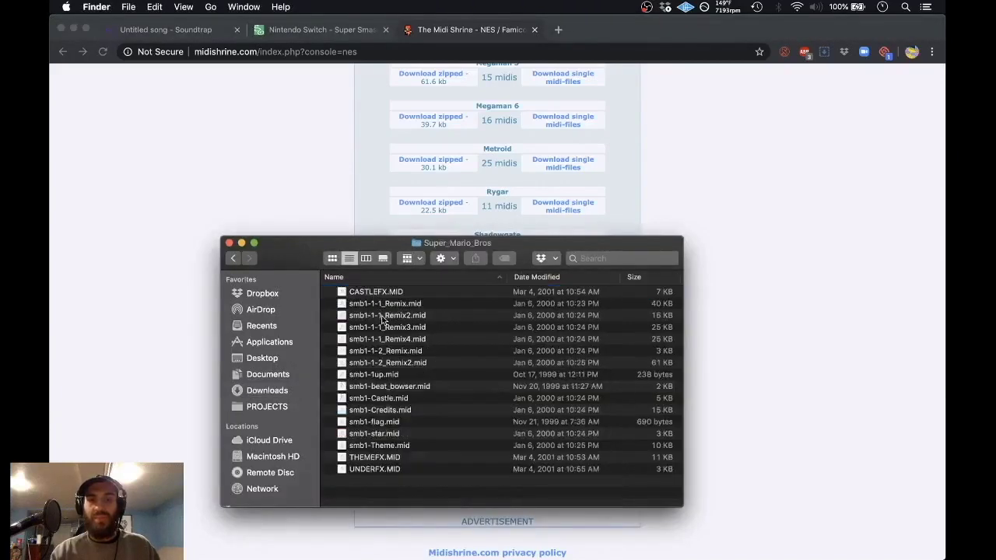
left_click(229, 243)
left_click(195, 31)
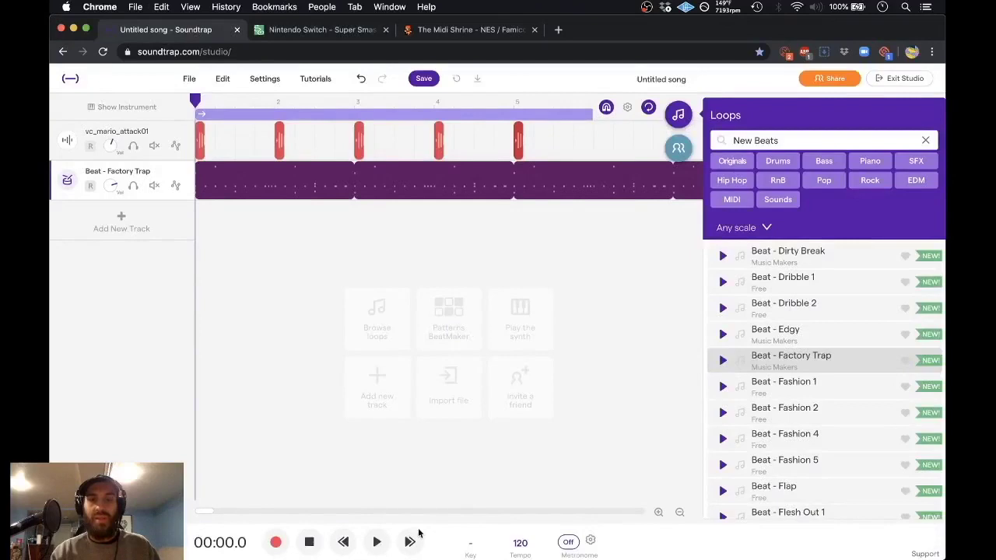
- Import smb1-Castle.mid from Downloads/Super_Mario_Bros into the song
left_click(449, 399)
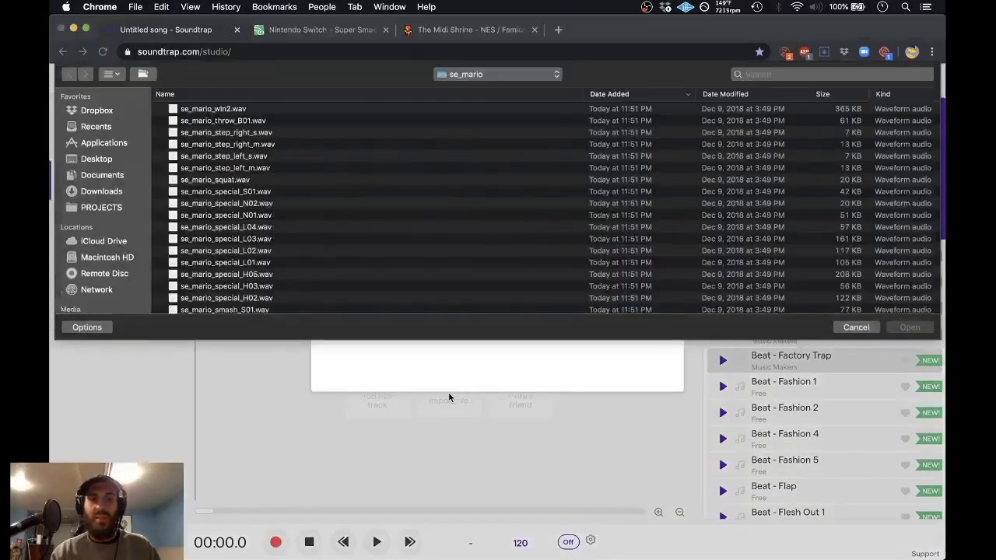
left_click(483, 75)
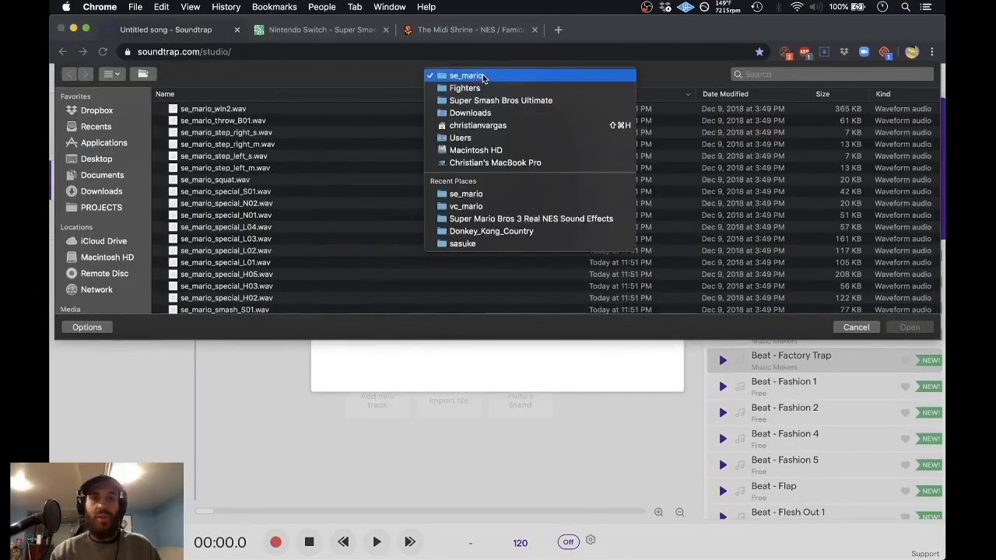
left_click(467, 74)
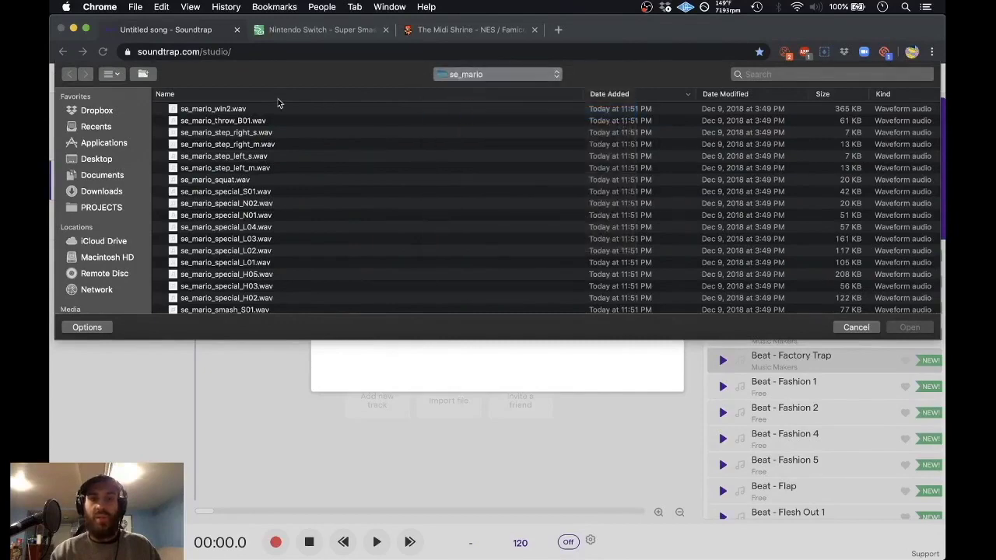
key("super+alt+l")
left_click(209, 110)
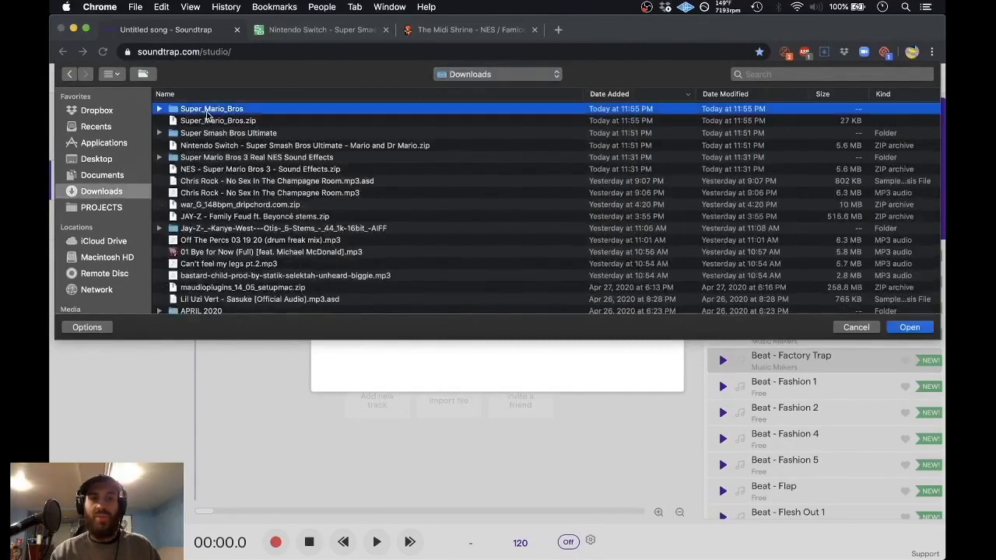
double_click(207, 116)
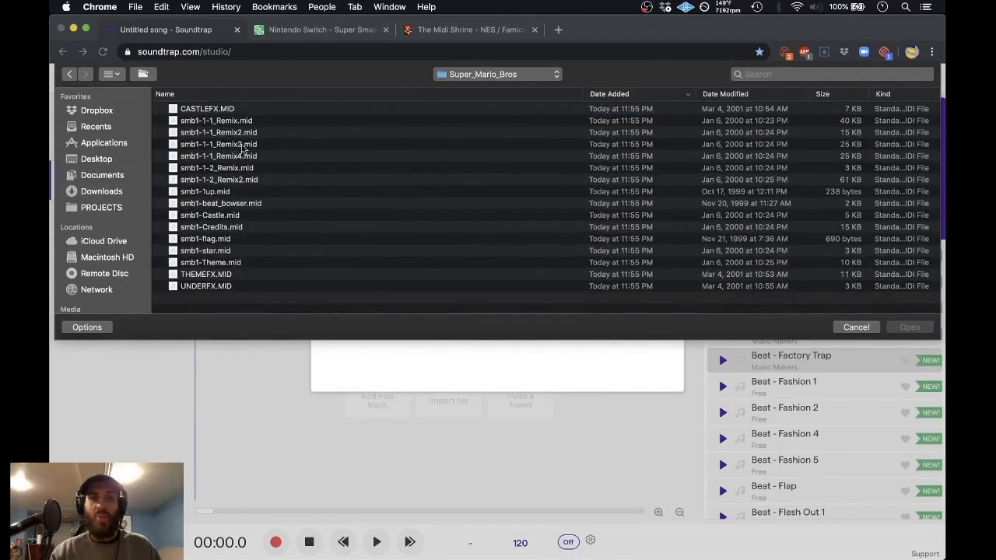
left_click(219, 217)
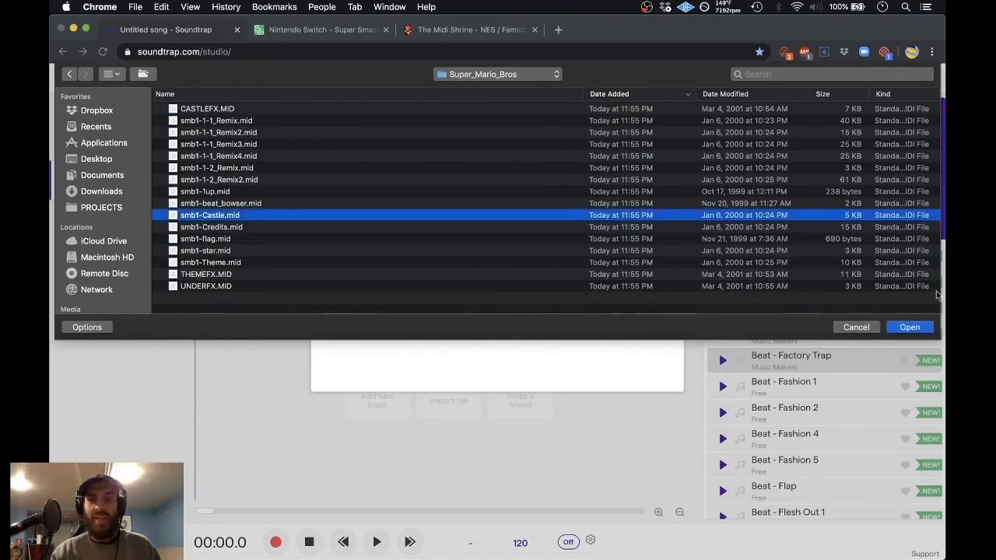
left_click(909, 327)
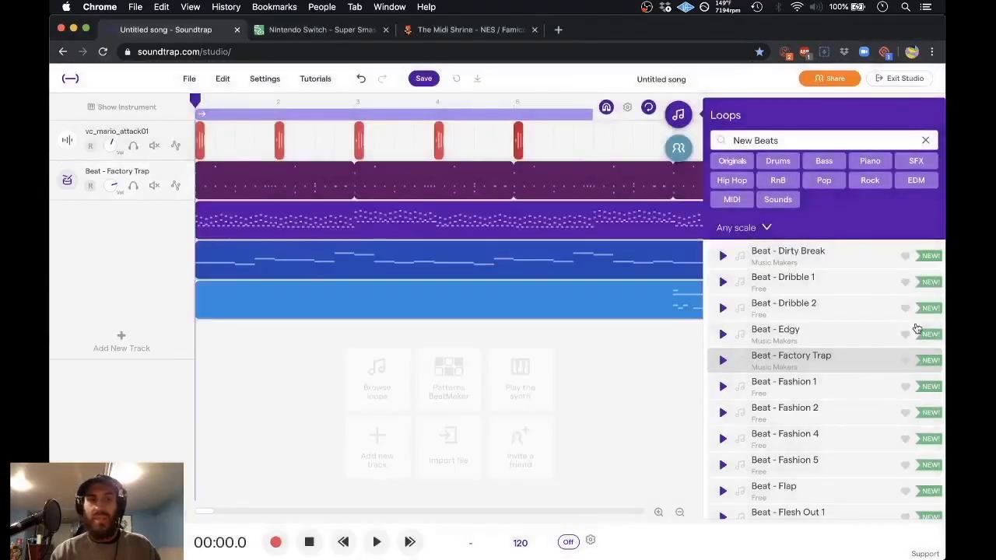
- Zoom out the timeline and extend the loop region to end at bar 13
left_click(679, 115)
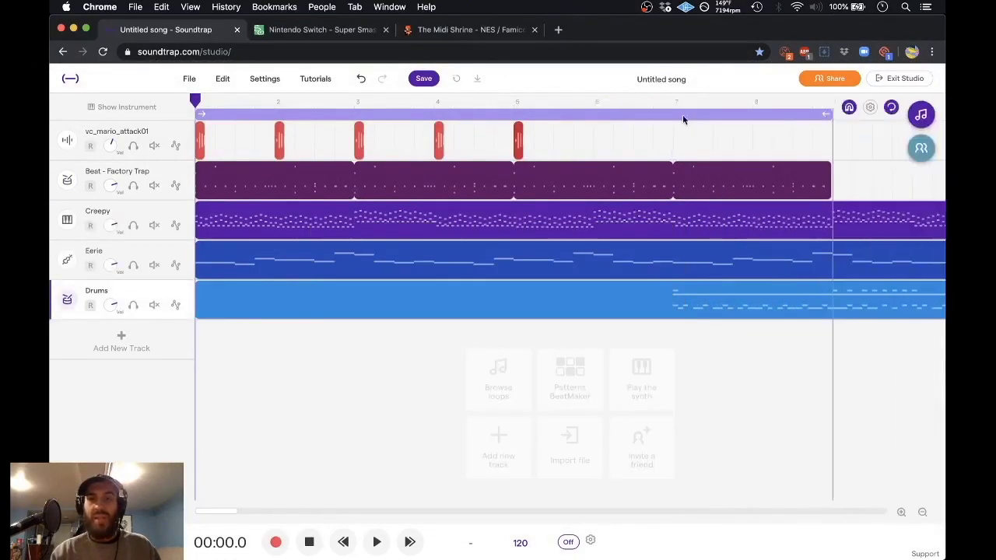
left_click(924, 513)
left_click(924, 513)
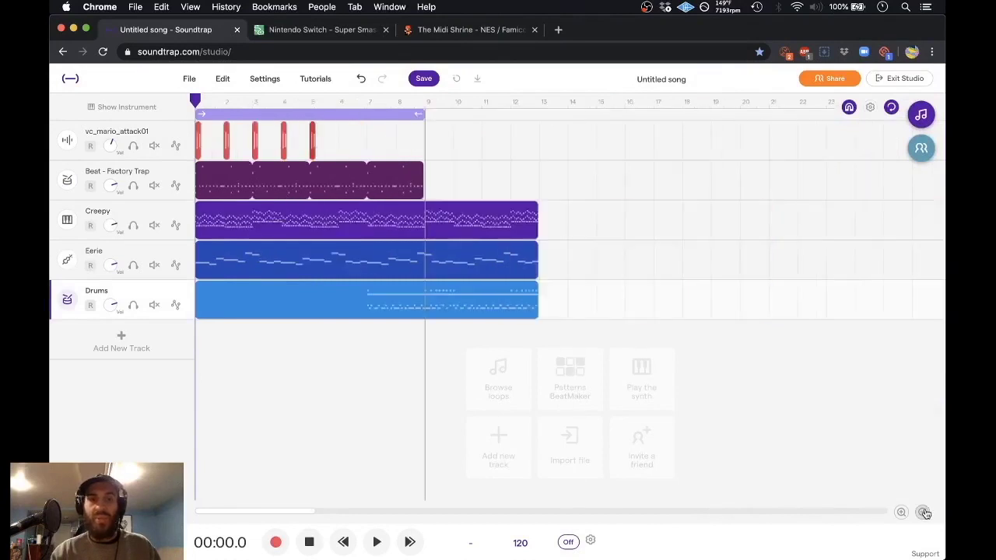
left_click_drag(417, 113, 525, 123)
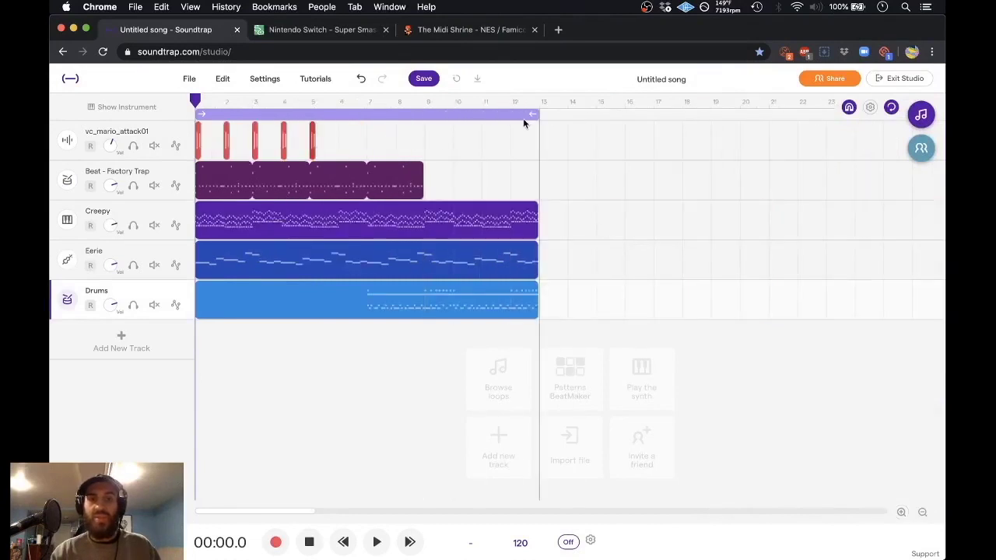
- Solo the Creepy track and listen to it
left_click(134, 225)
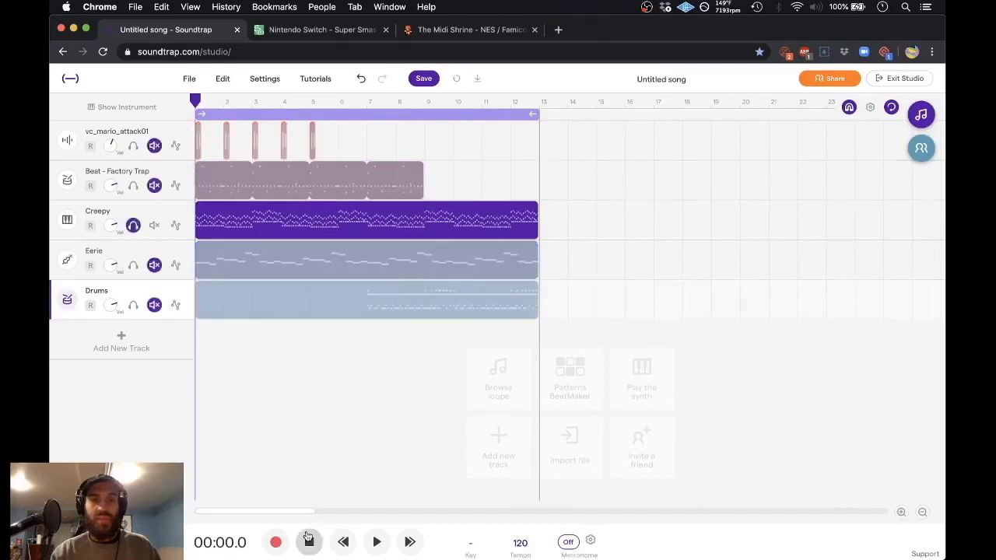
left_click(378, 541)
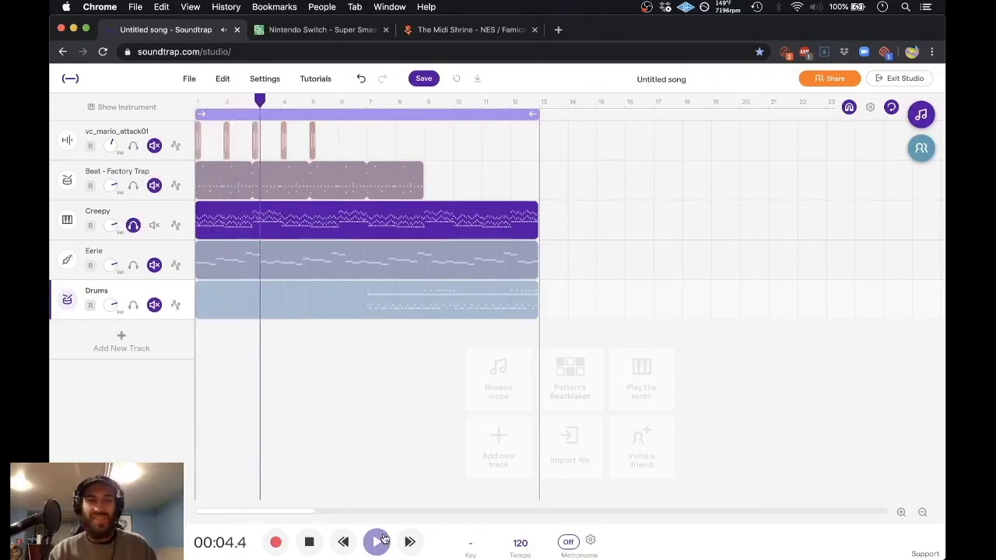
left_click(311, 541)
- Solo Eerie alongside Creepy, briefly audition Drums, then silence Drums and stop
left_click(154, 265)
left_click(133, 265)
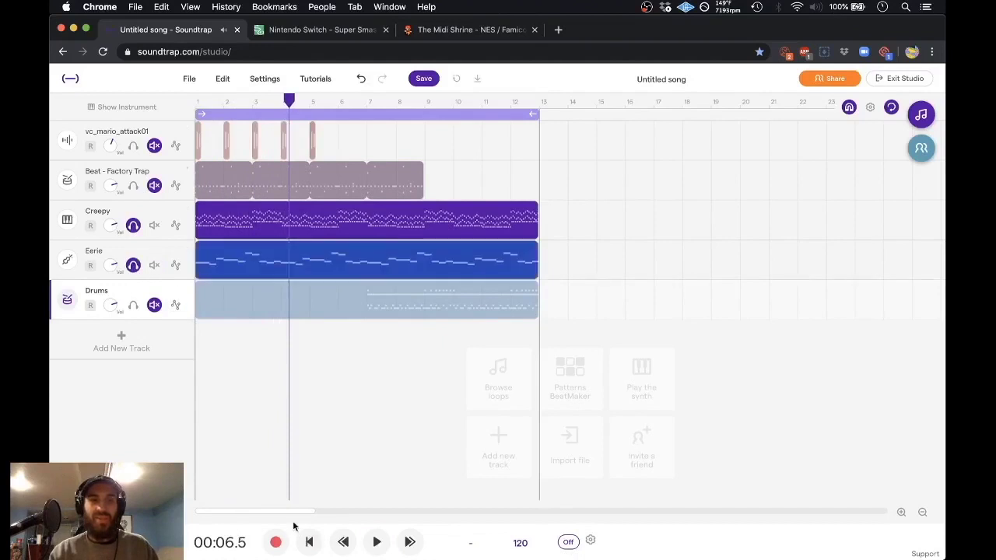
left_click(376, 543)
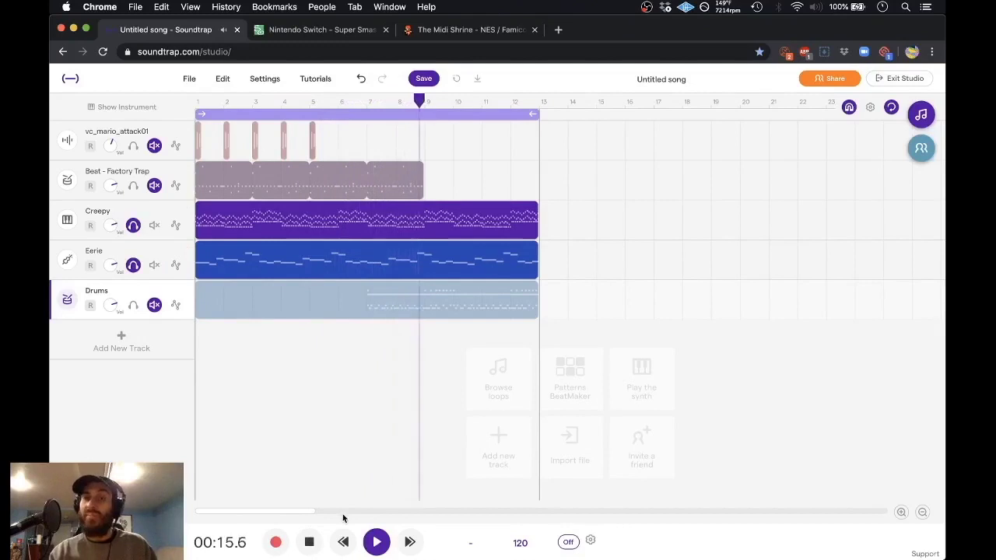
left_click(134, 306)
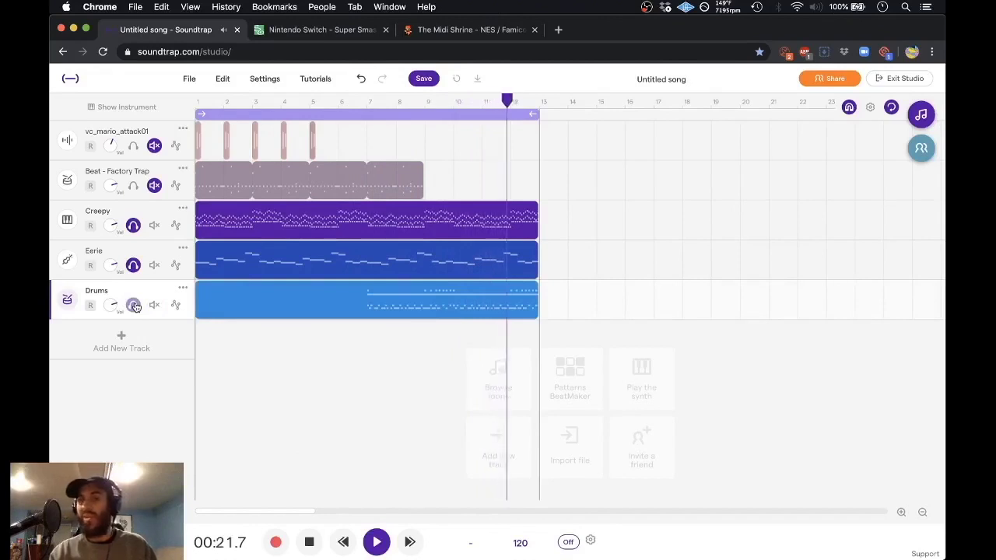
left_click(134, 306)
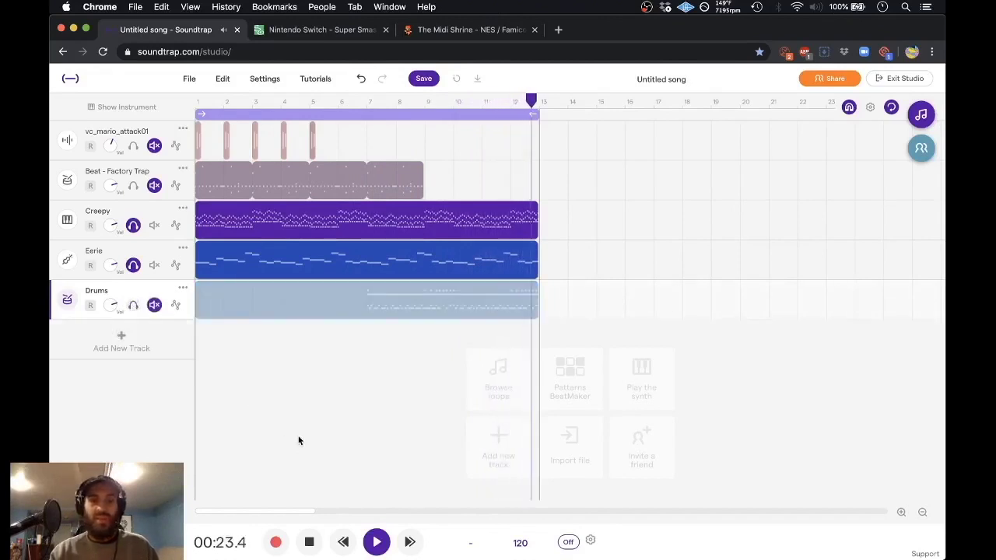
left_click(311, 542)
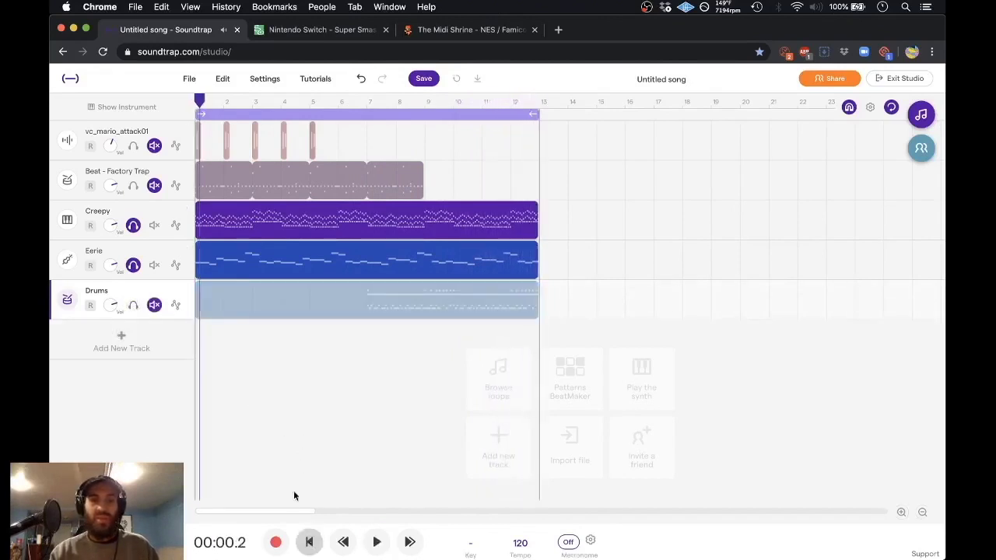
- Delete the Drums track and start playback
right_click(187, 292)
left_click(212, 357)
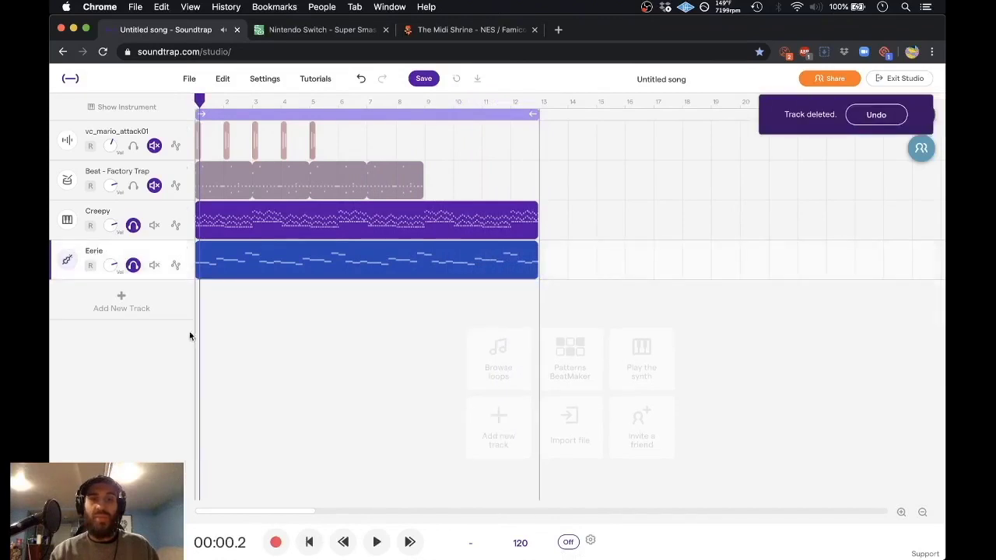
left_click(377, 541)
- Try the Studio Grand and Upright Piano sounds on the Creepy track
left_click(68, 221)
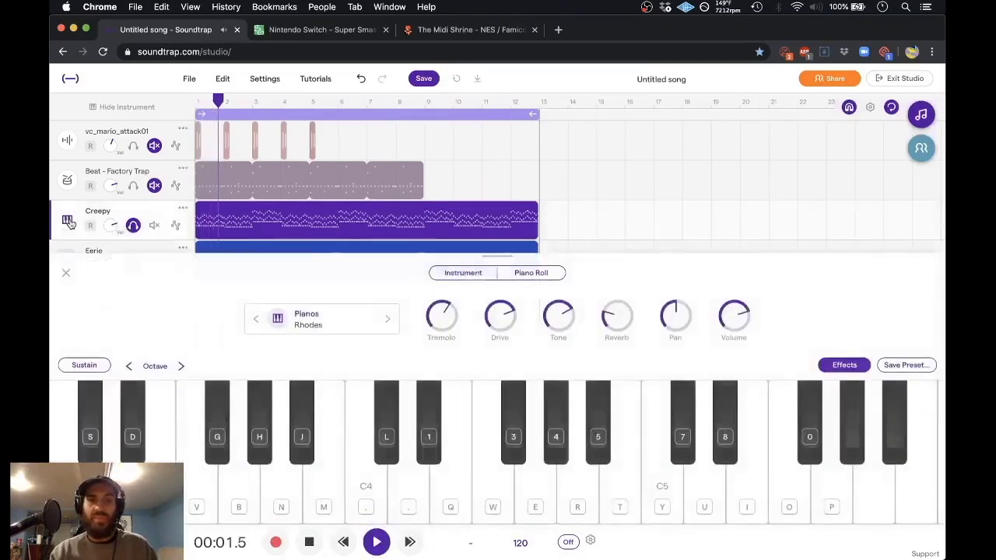
left_click(392, 322)
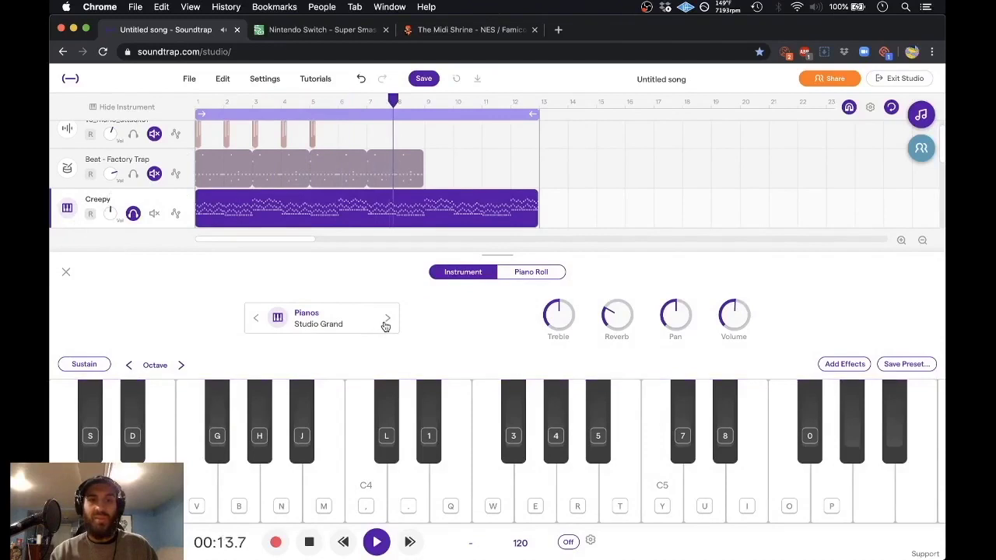
left_click(384, 323)
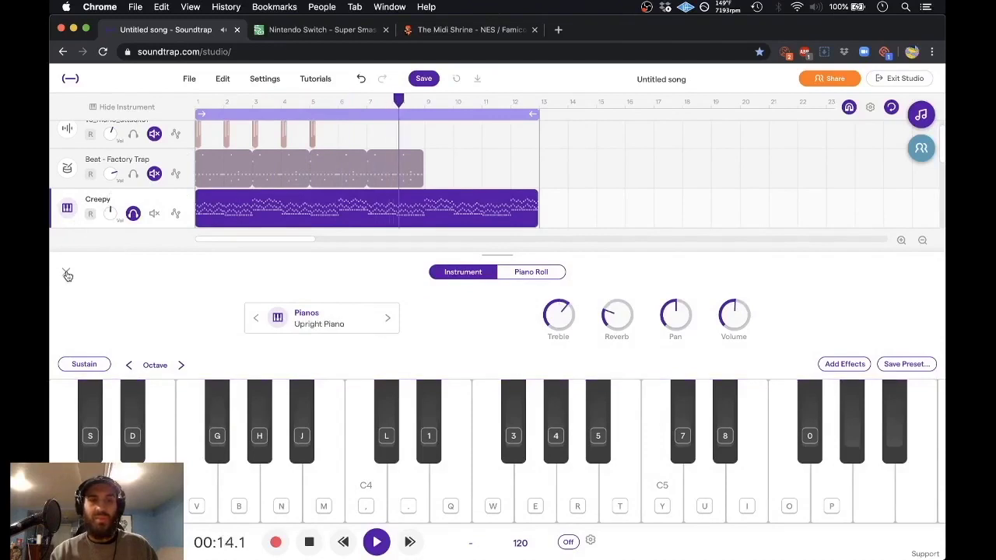
left_click(67, 273)
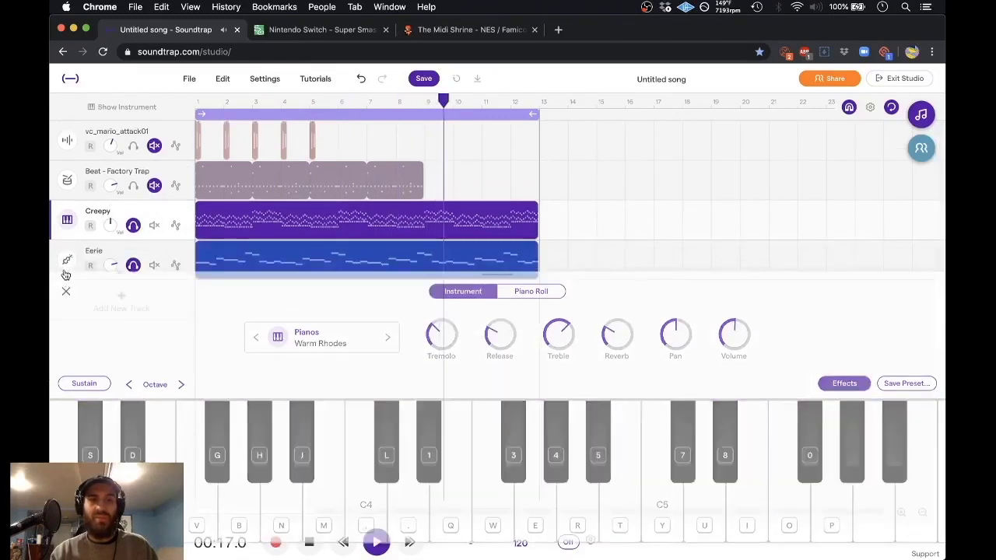
left_click(310, 543)
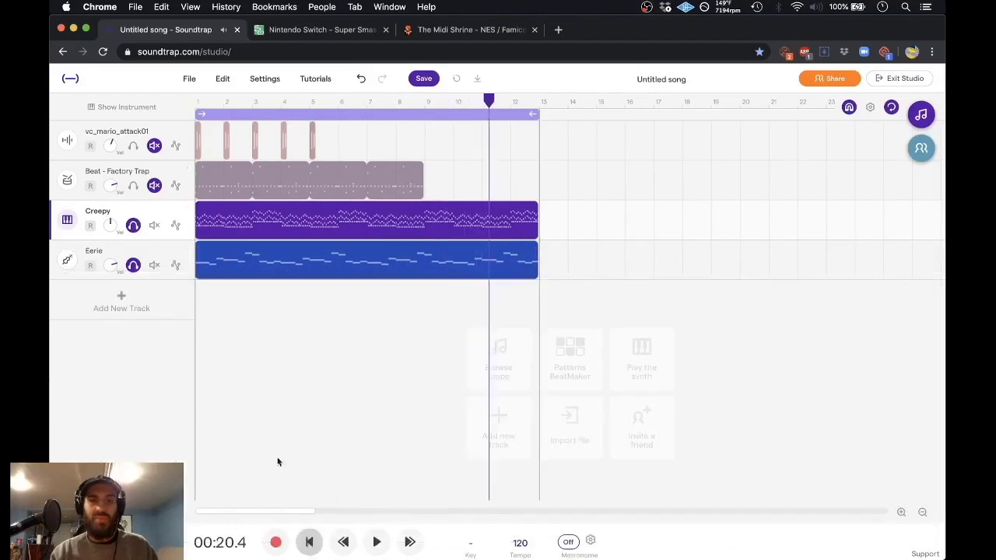
- Switch the Eerie track to the Synths > Pads > Andromeda Waves preset
left_click(64, 261)
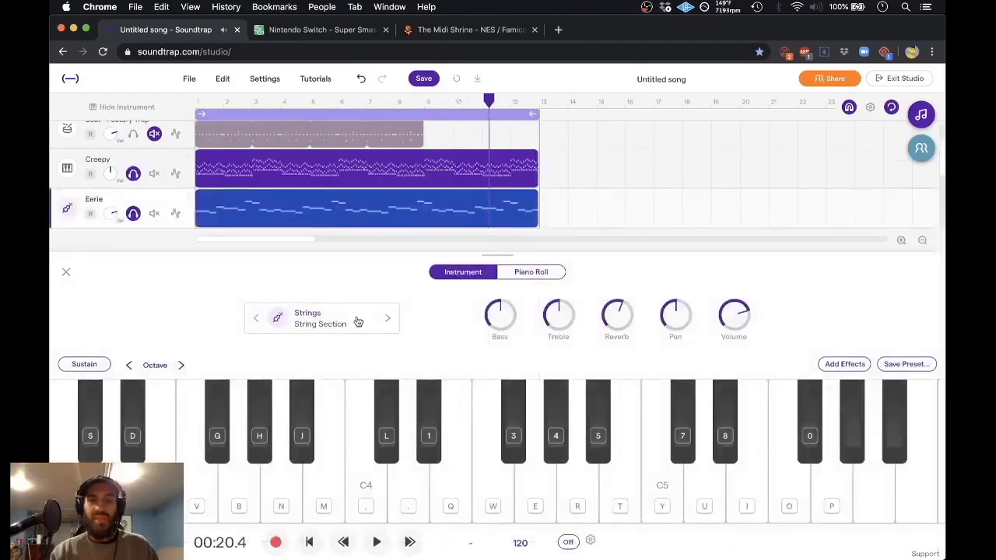
left_click(358, 322)
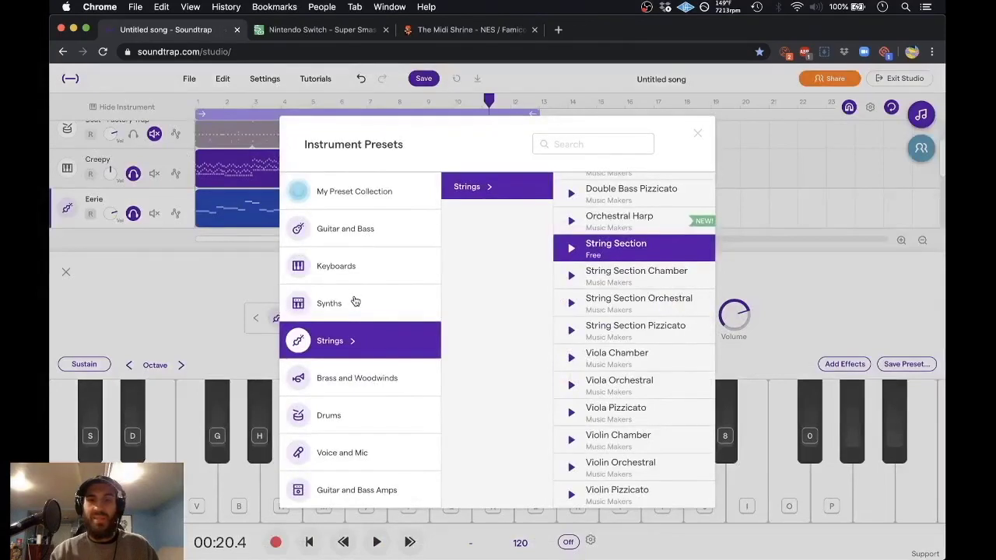
left_click(355, 302)
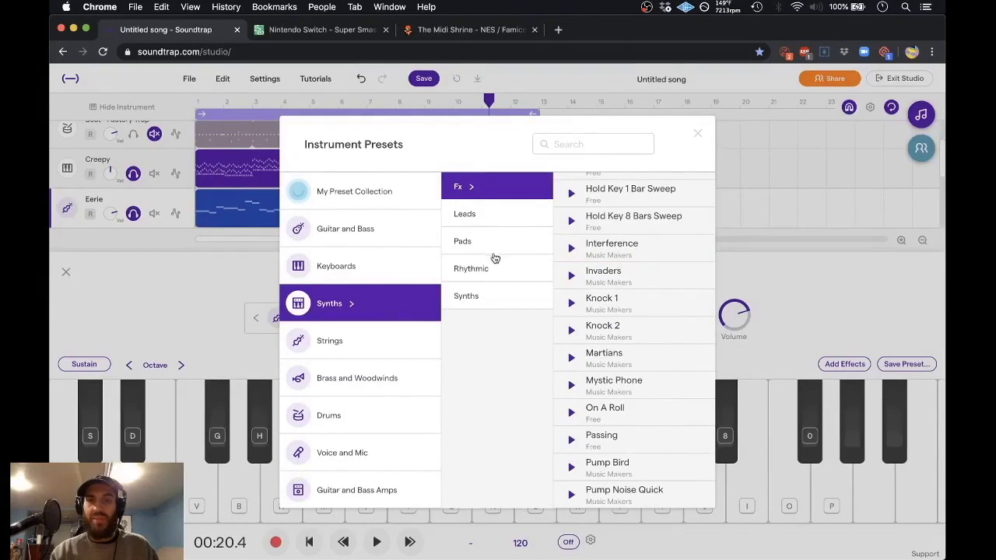
left_click(494, 249)
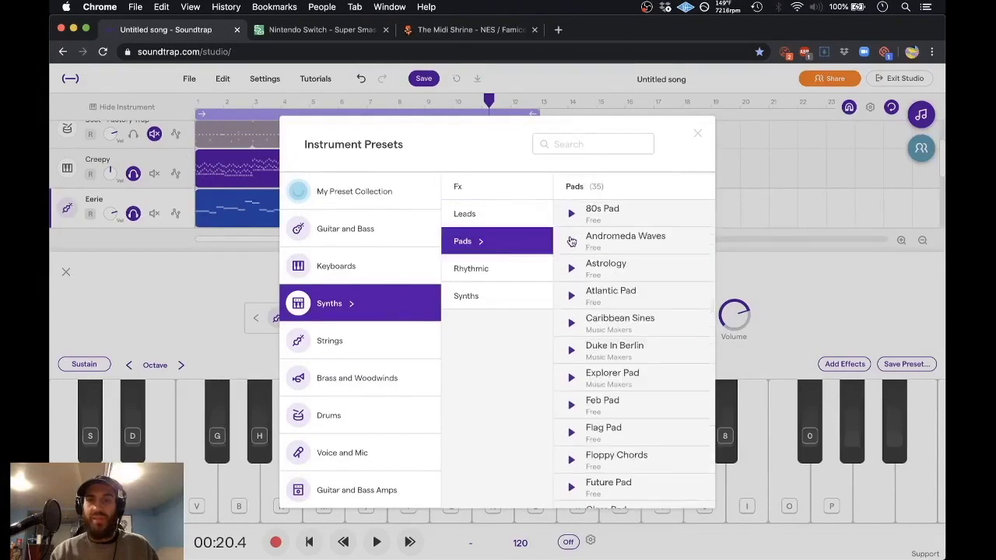
left_click(626, 246)
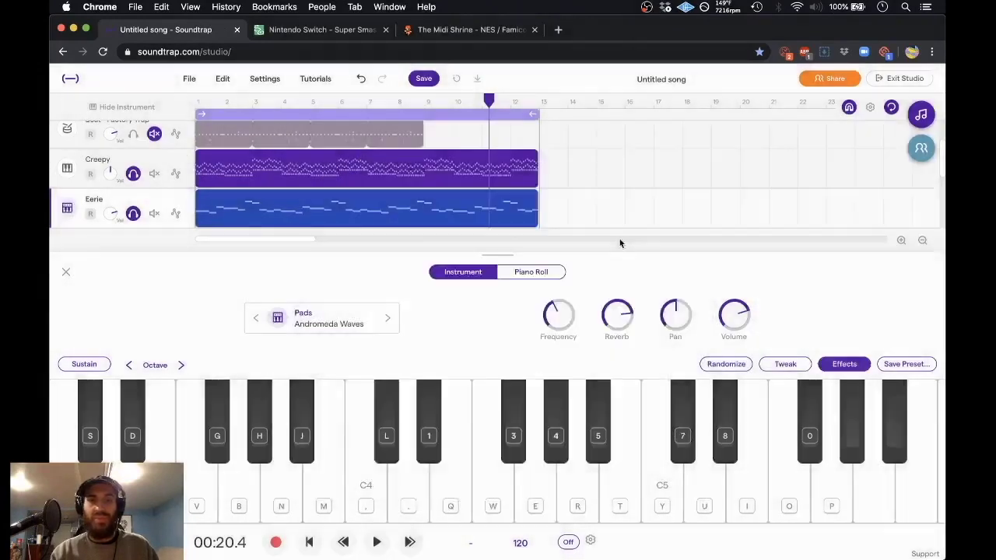
left_click(65, 273)
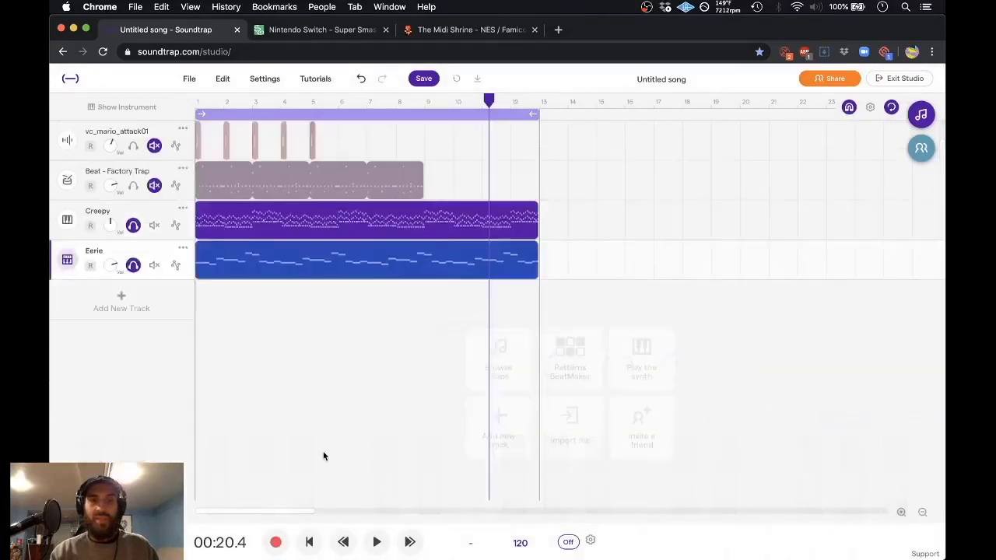
left_click(309, 542)
- Unsolo Creepy and Eerie during playback so all four tracks play together, then stop
left_click(378, 542)
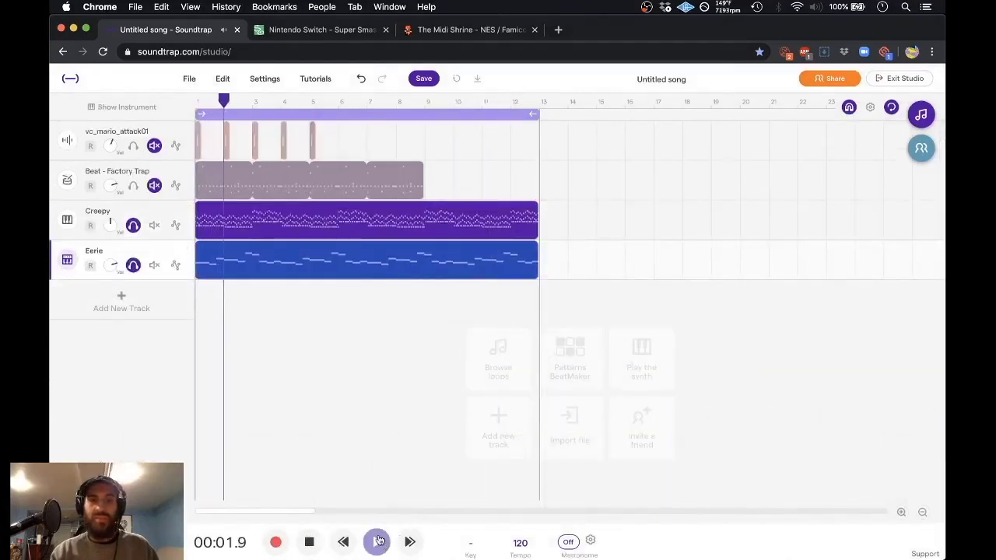
left_click(133, 226)
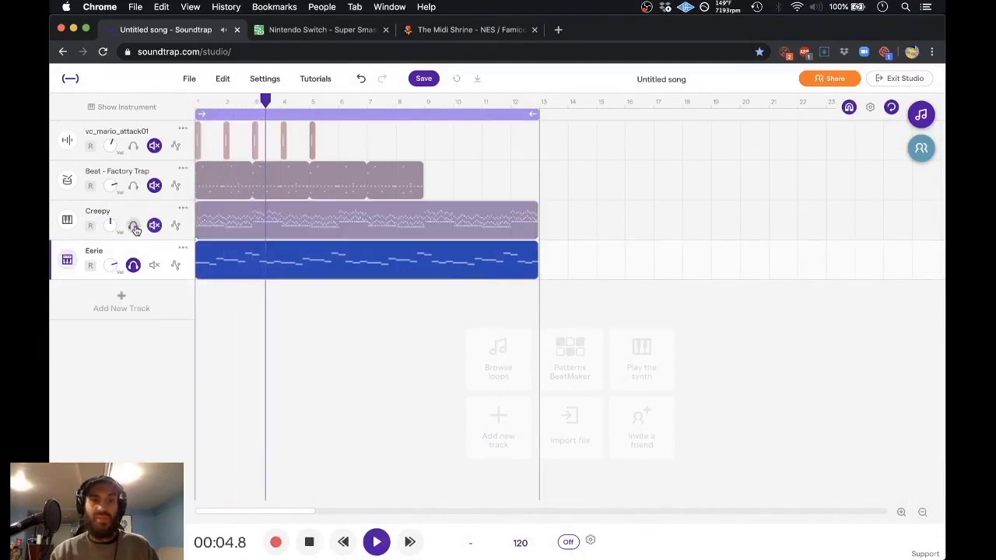
left_click(133, 265)
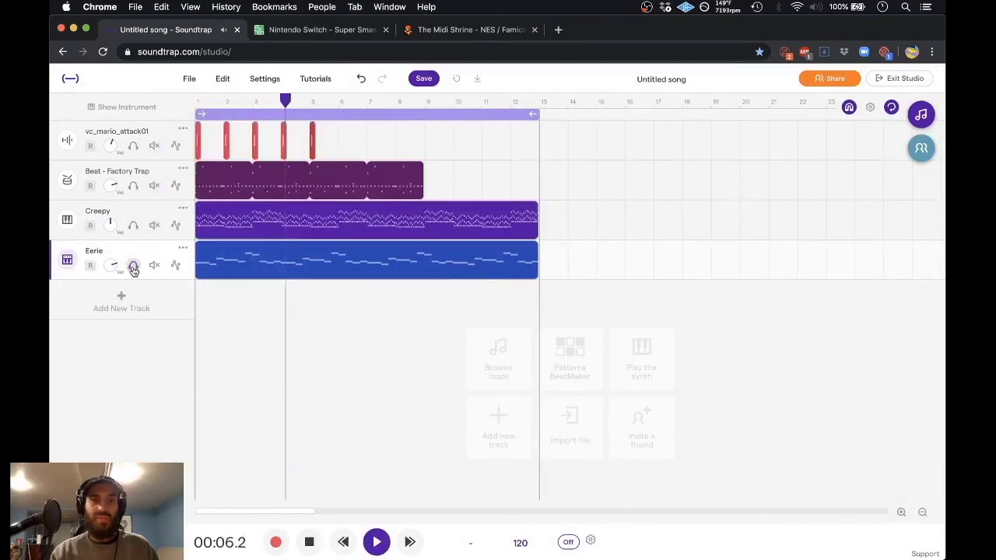
left_click(311, 542)
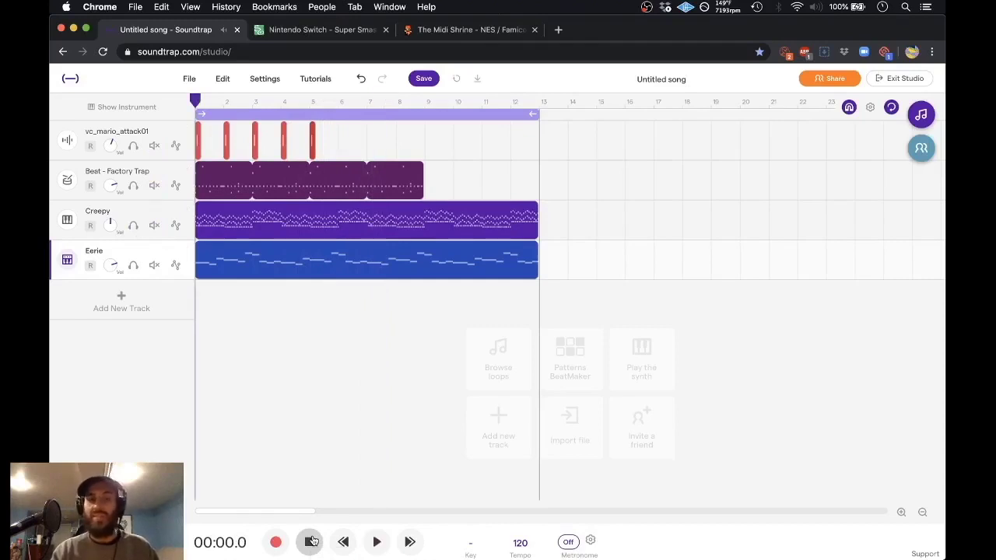
mouse_move(332, 225)
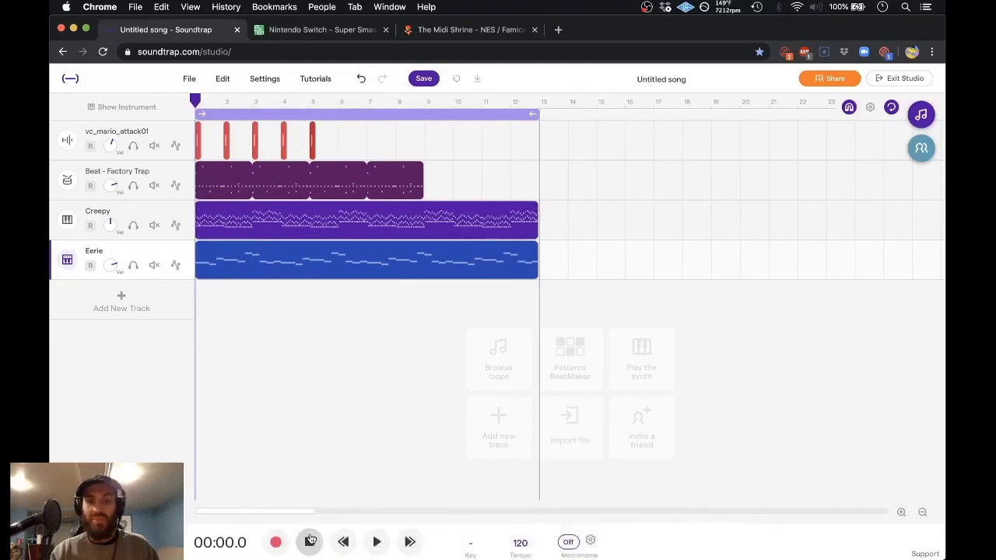
left_click(378, 542)
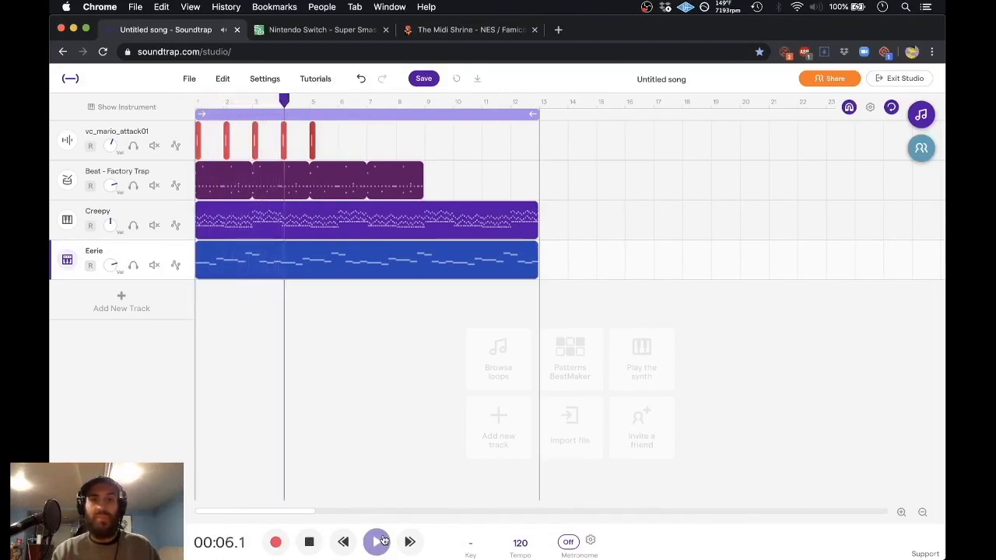
left_click(314, 545)
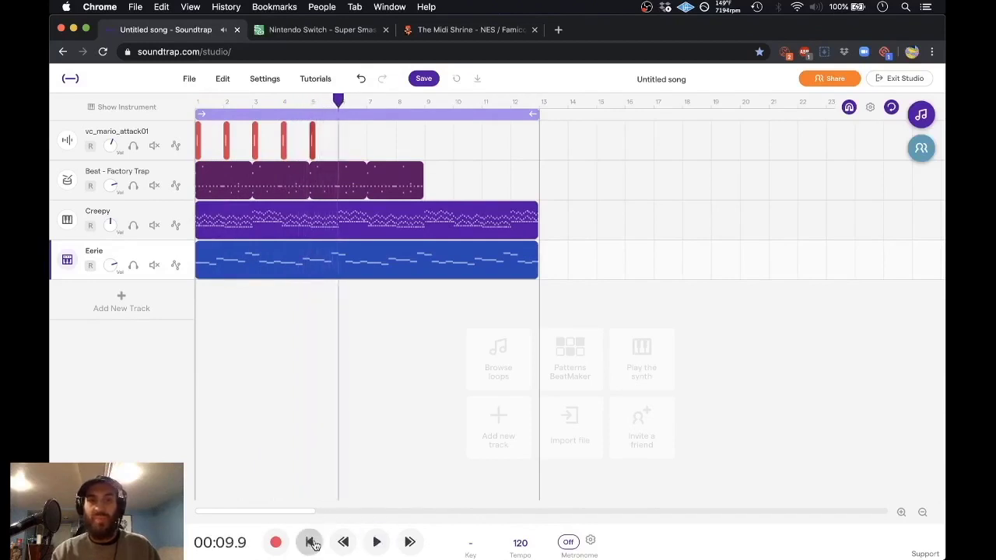